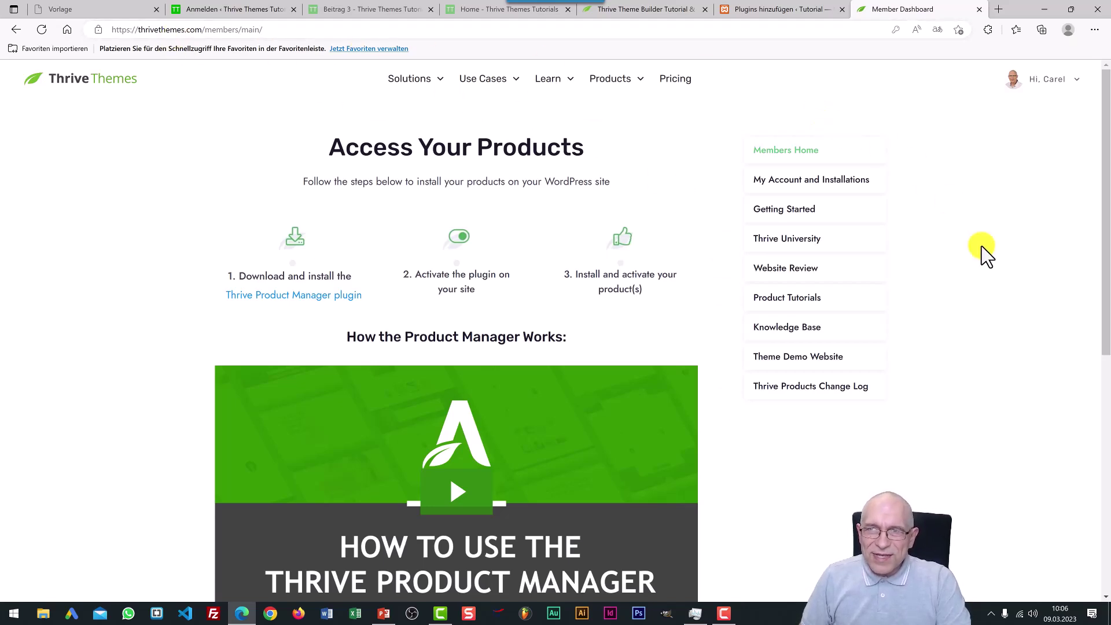
pyautogui.moveTo(1074, 96)
pyautogui.click(1035, 132)
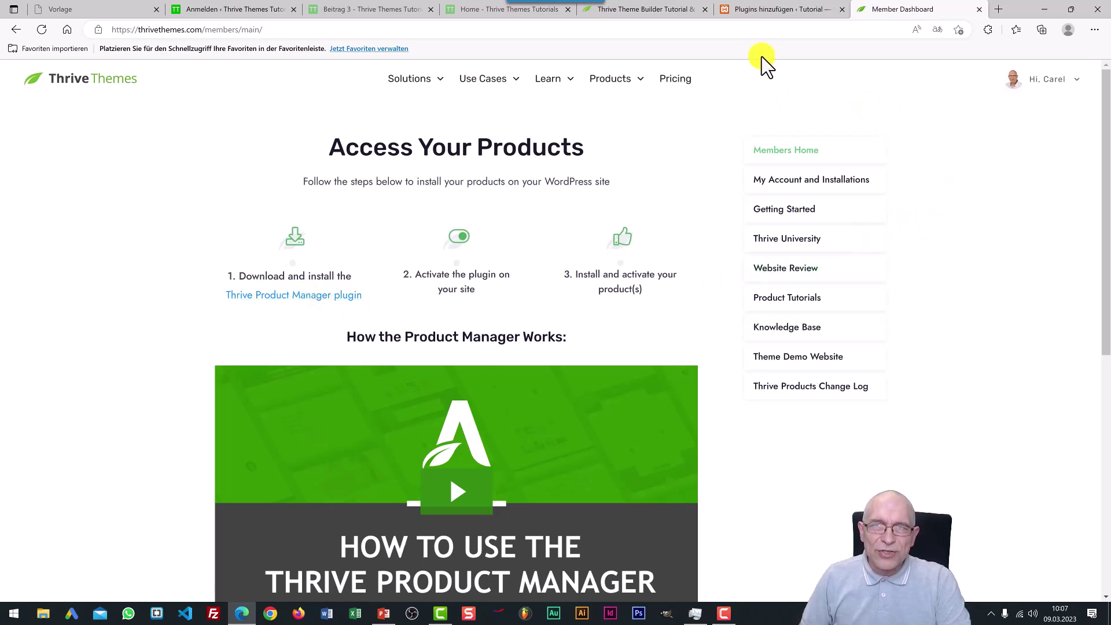
# Step: Upload thrive-product-manager-1.7.zip on the WordPress site, then install and activate the plugin
pyautogui.click(772, 9)
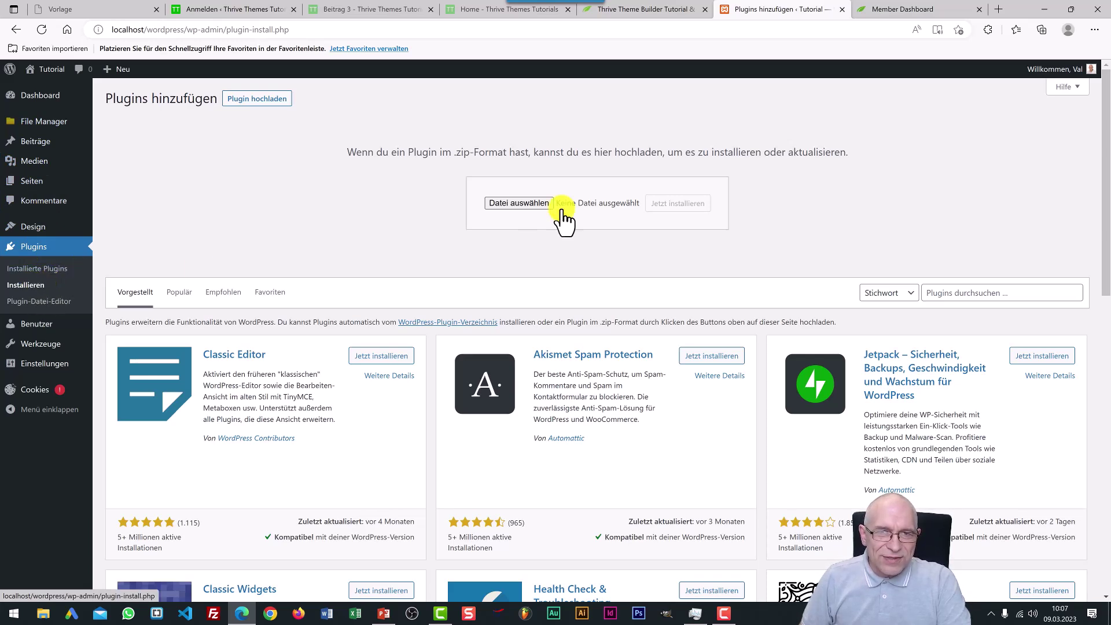
pyautogui.click(533, 204)
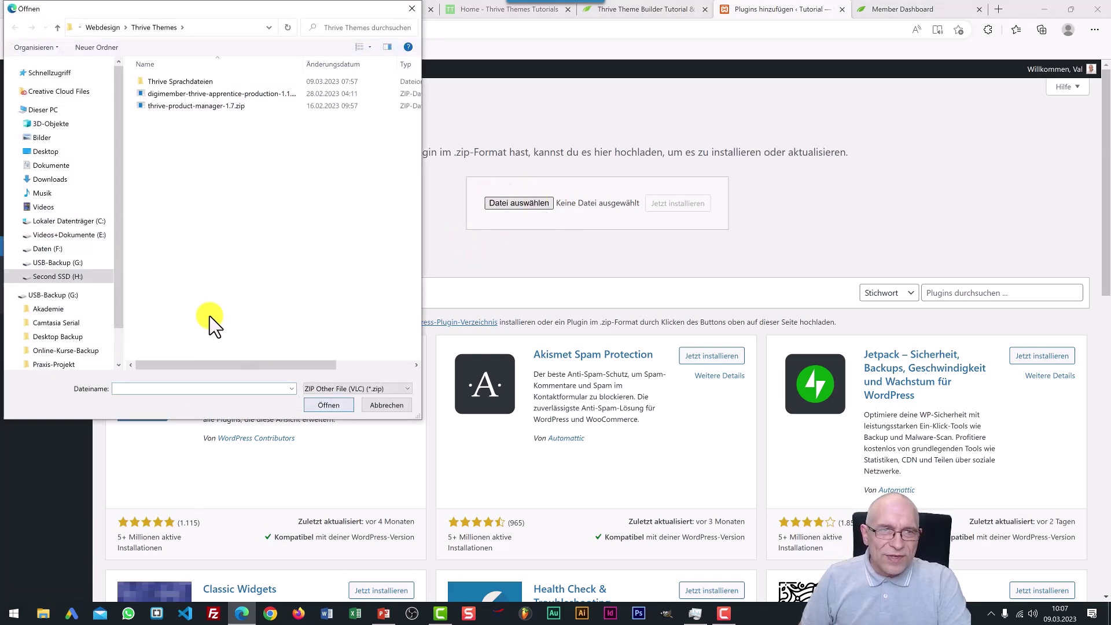
pyautogui.click(168, 107)
pyautogui.click(327, 405)
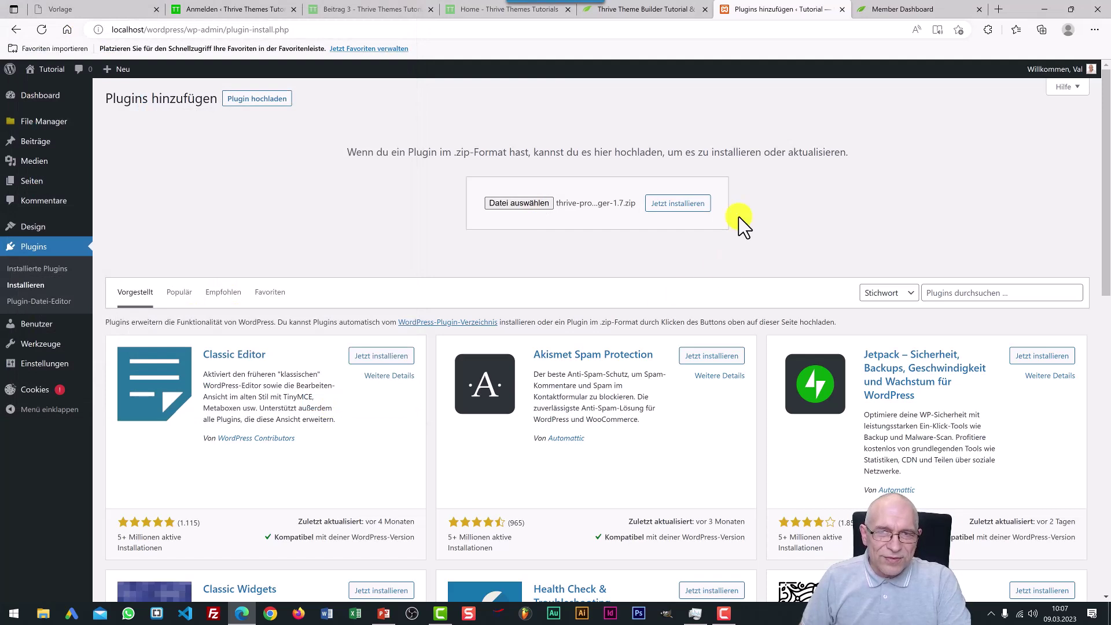
pyautogui.click(690, 207)
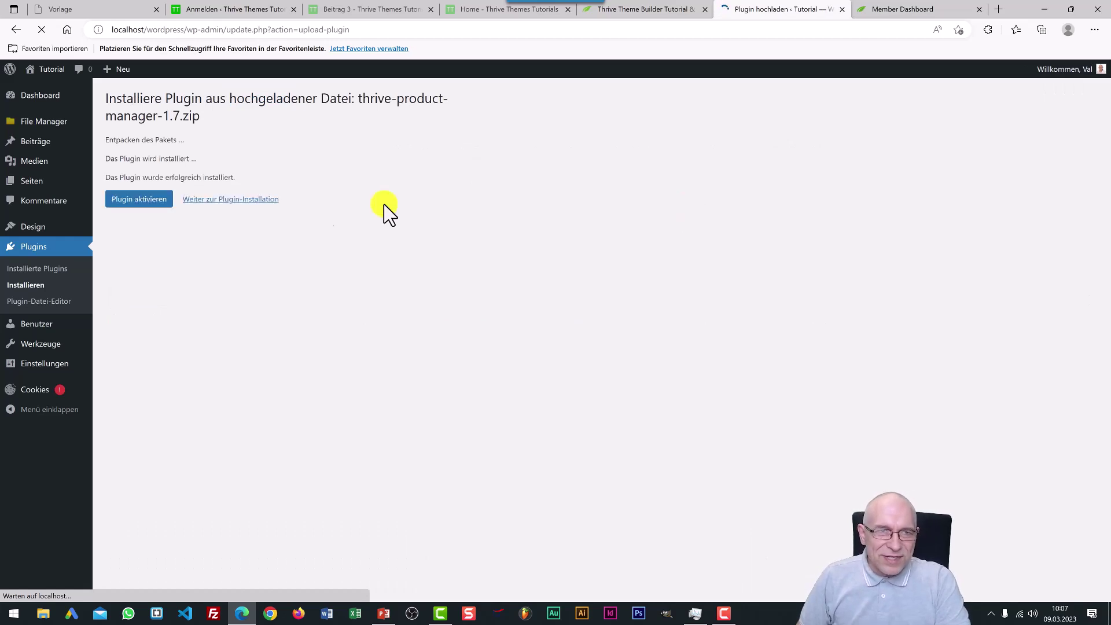
pyautogui.click(145, 201)
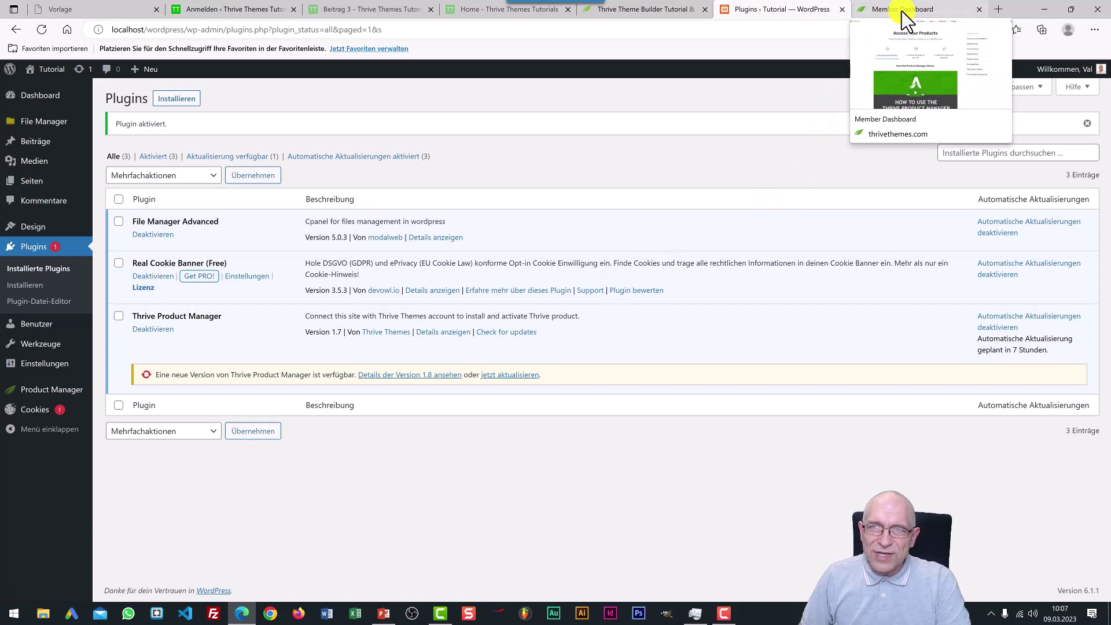
pyautogui.click(902, 12)
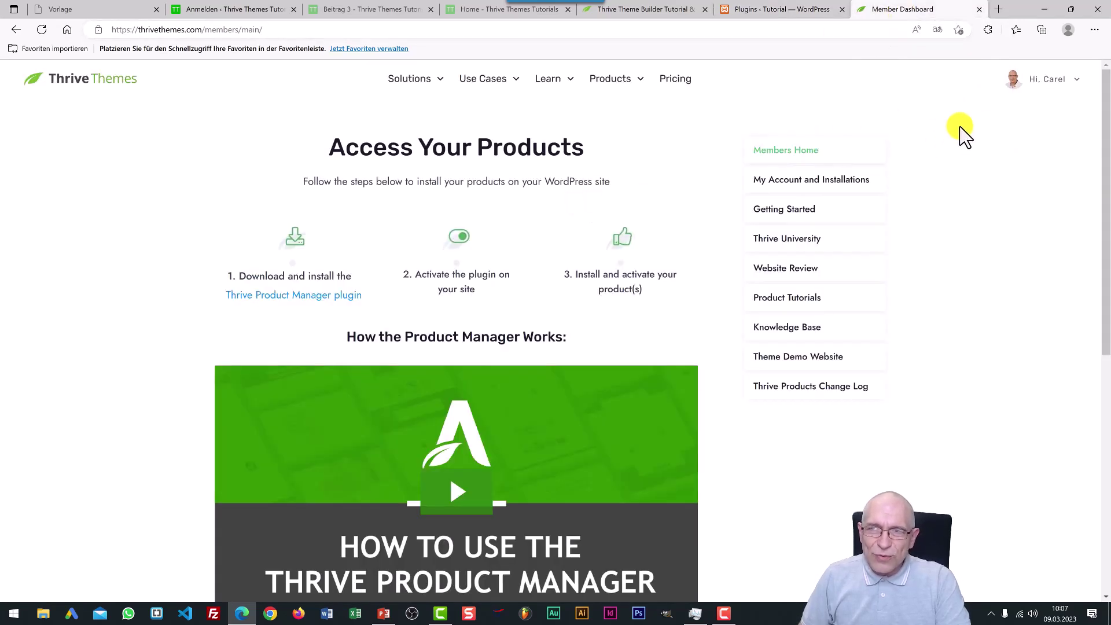
pyautogui.moveTo(1041, 101)
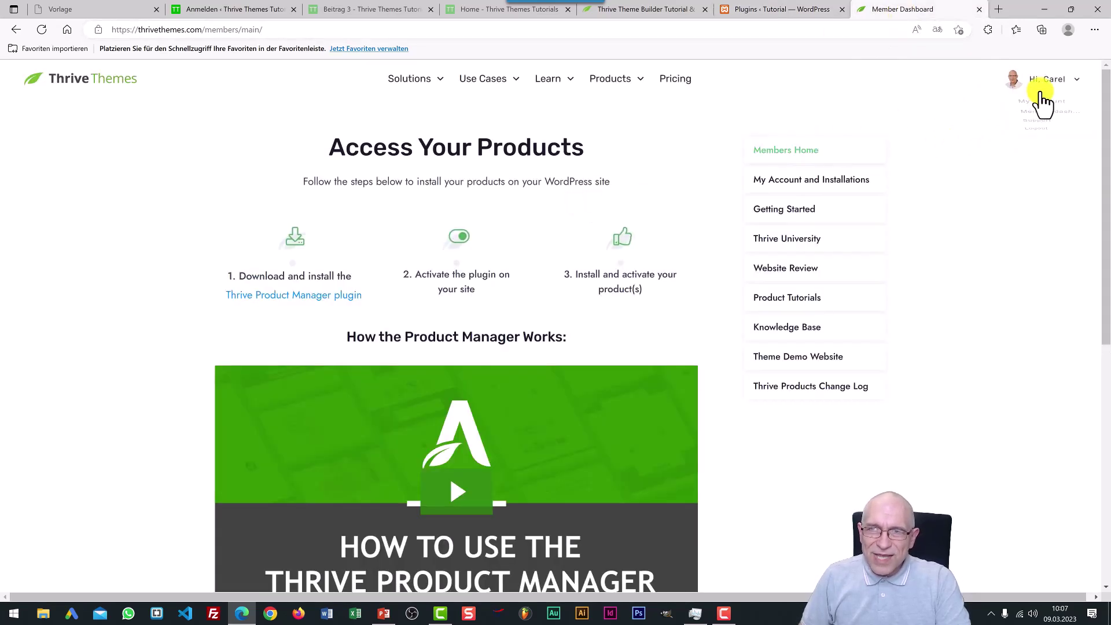
pyautogui.click(790, 13)
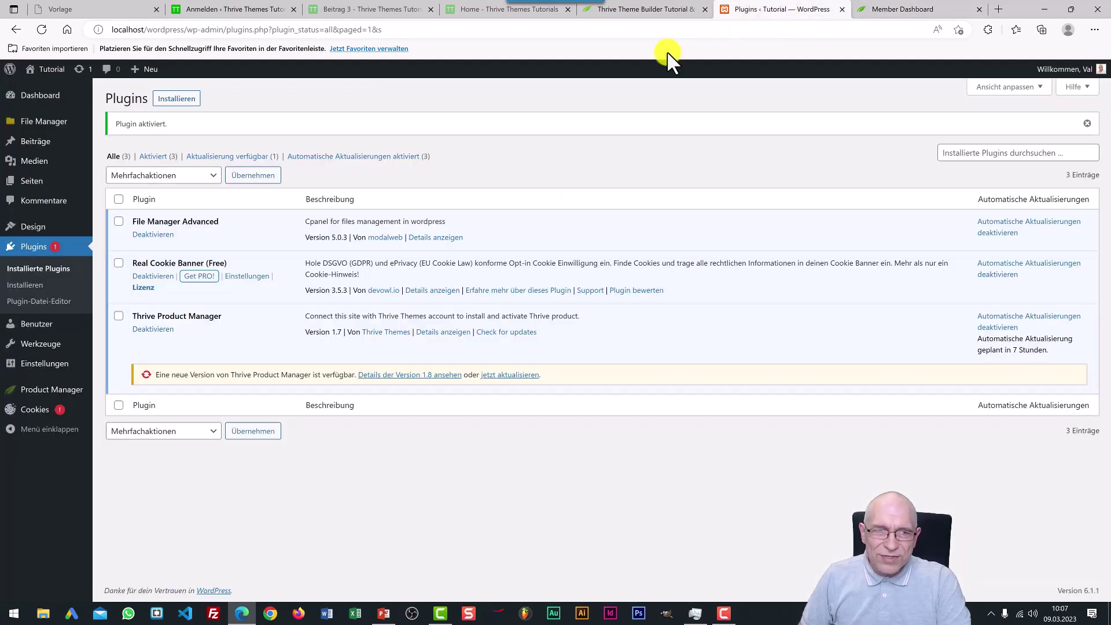
# Step: Update the Thrive Product Manager plugin to version 1.8 and connect it to the ThriveThemes.com account
pyautogui.click(513, 375)
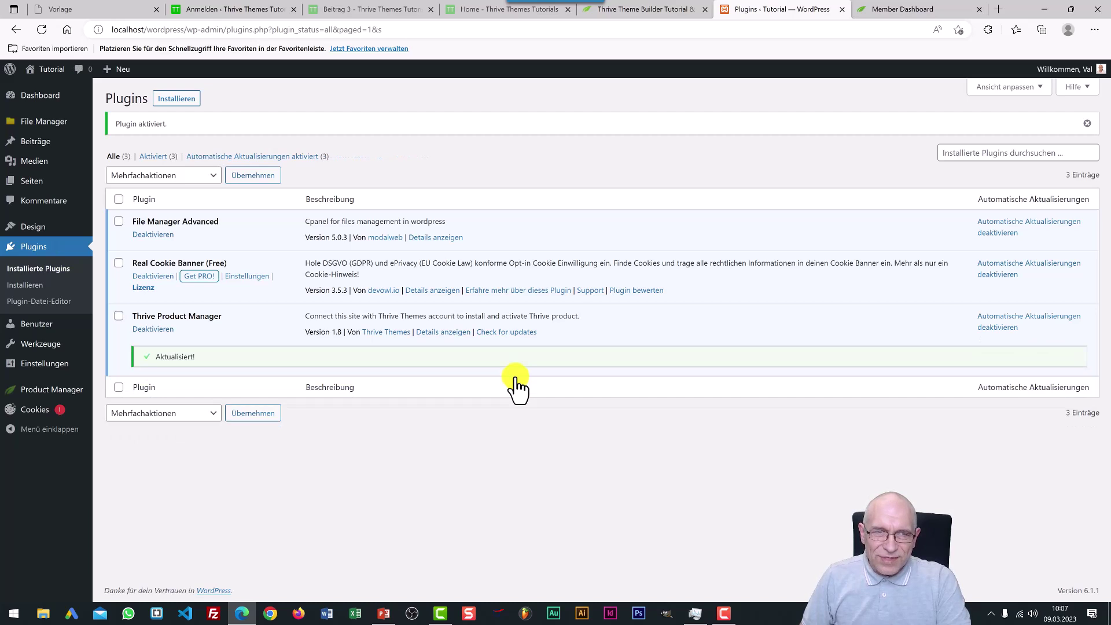
pyautogui.moveTo(65, 355)
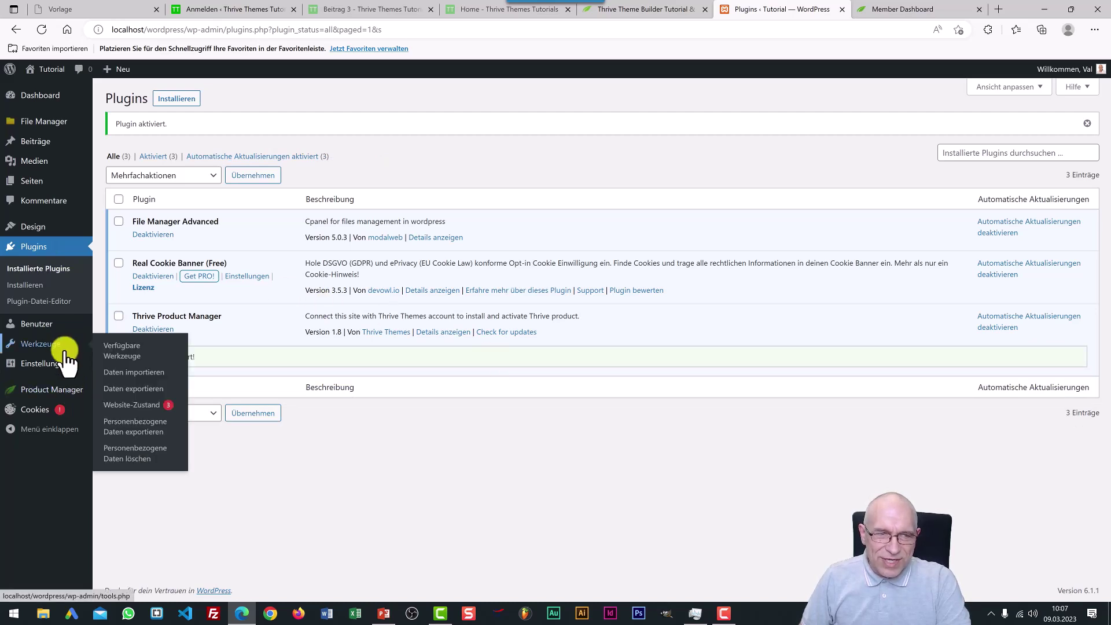
pyautogui.click(61, 393)
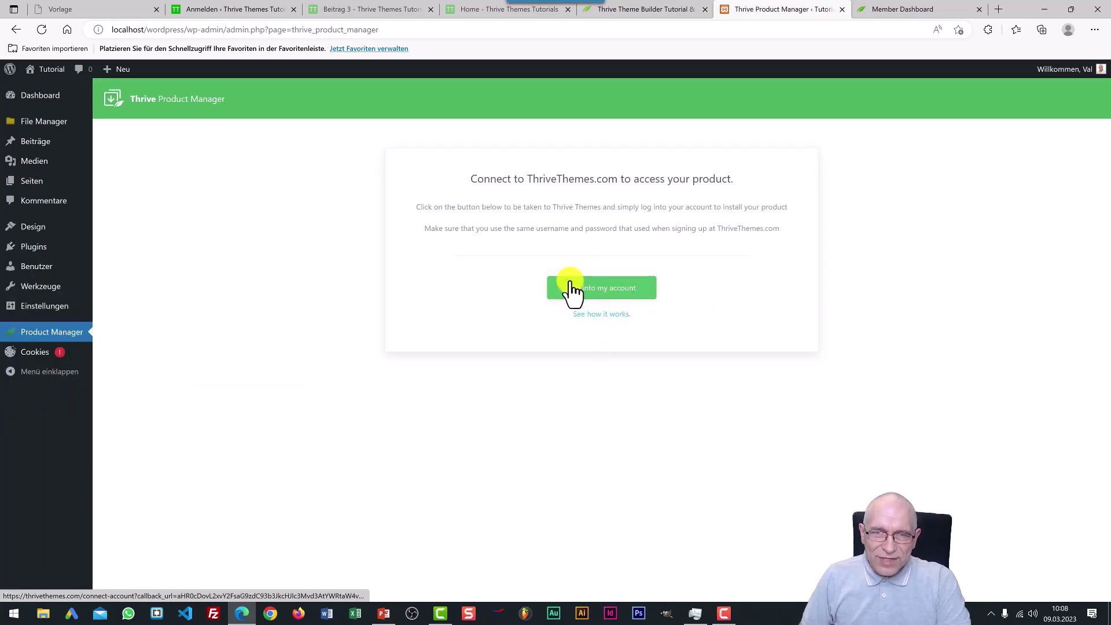
pyautogui.click(613, 300)
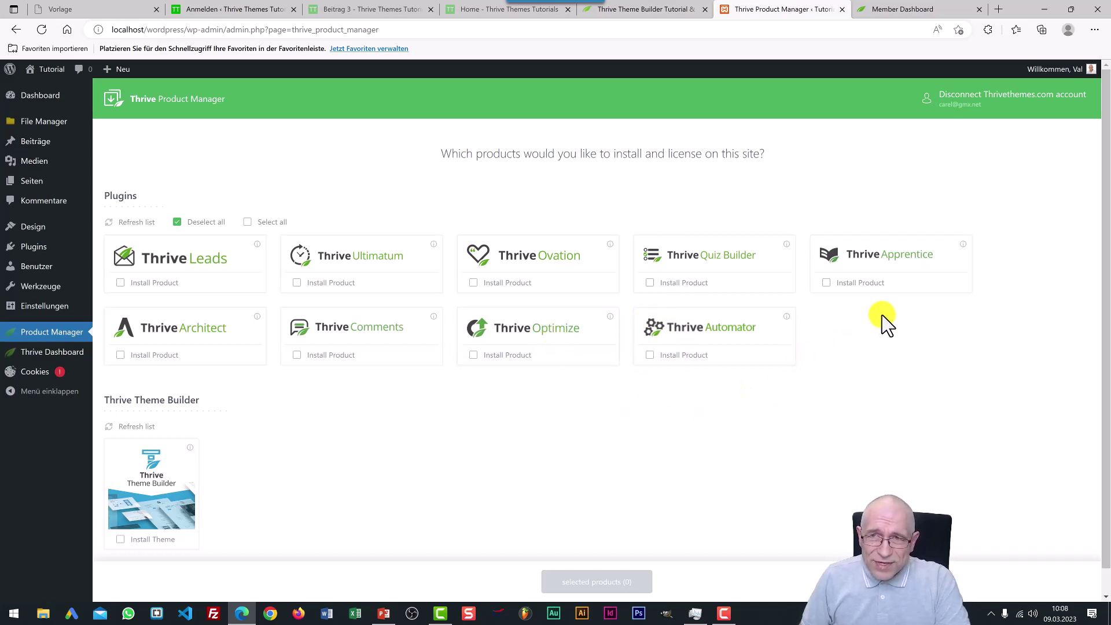
# Step: Select Thrive Architect and Thrive Theme Builder in the Product Manager and install both products
pyautogui.click(120, 355)
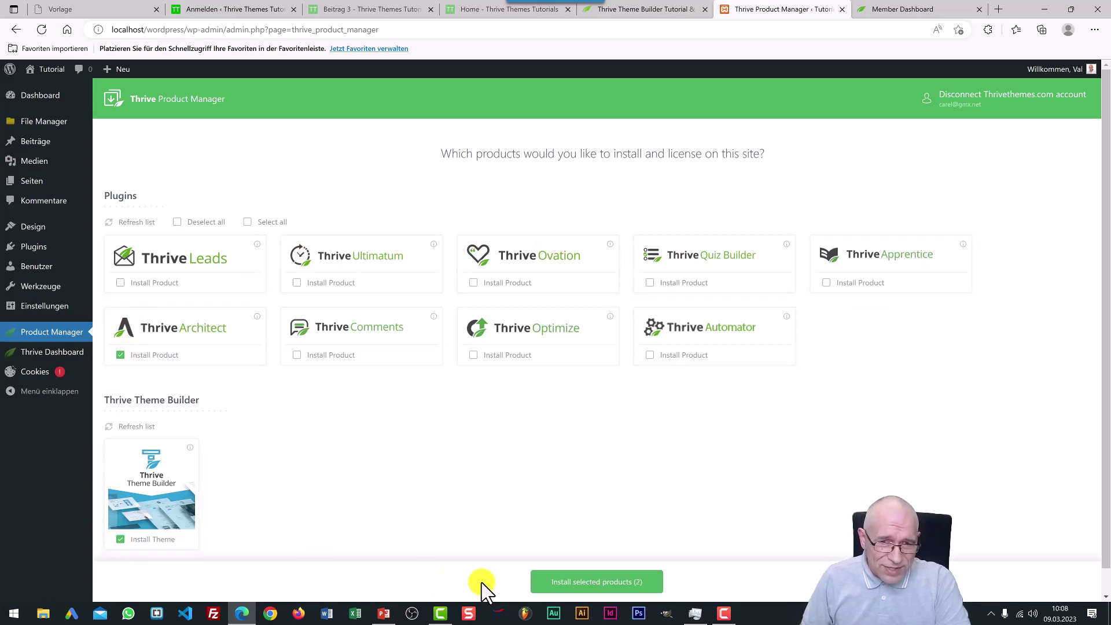
pyautogui.click(594, 584)
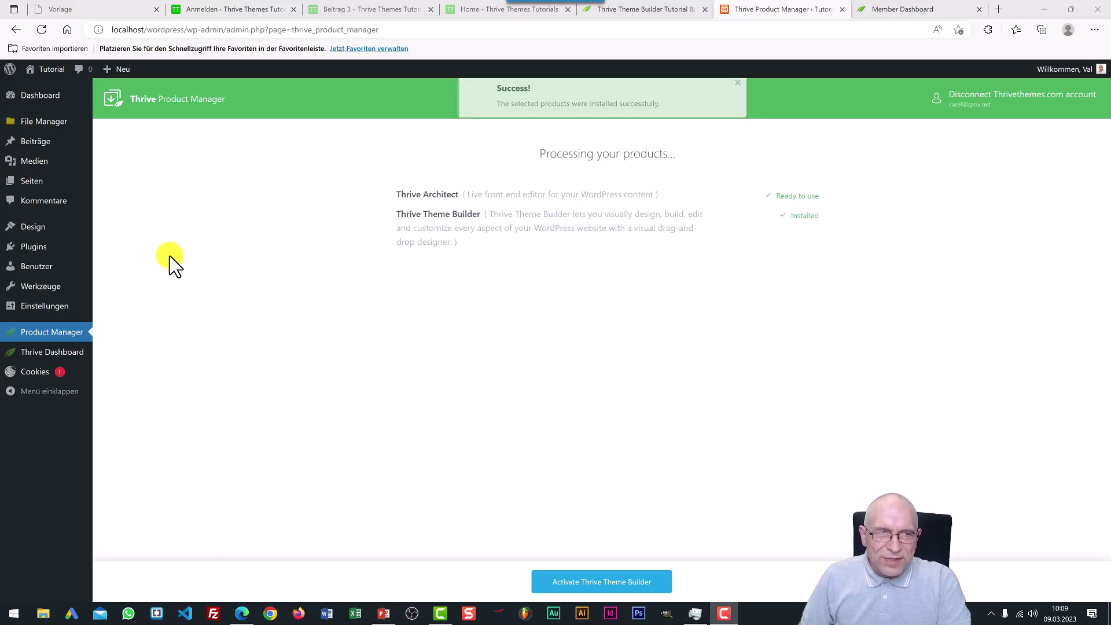
# Step: Open the Tutorial website's front end in a new browser tab to examine its current design
pyautogui.moveTo(50, 70)
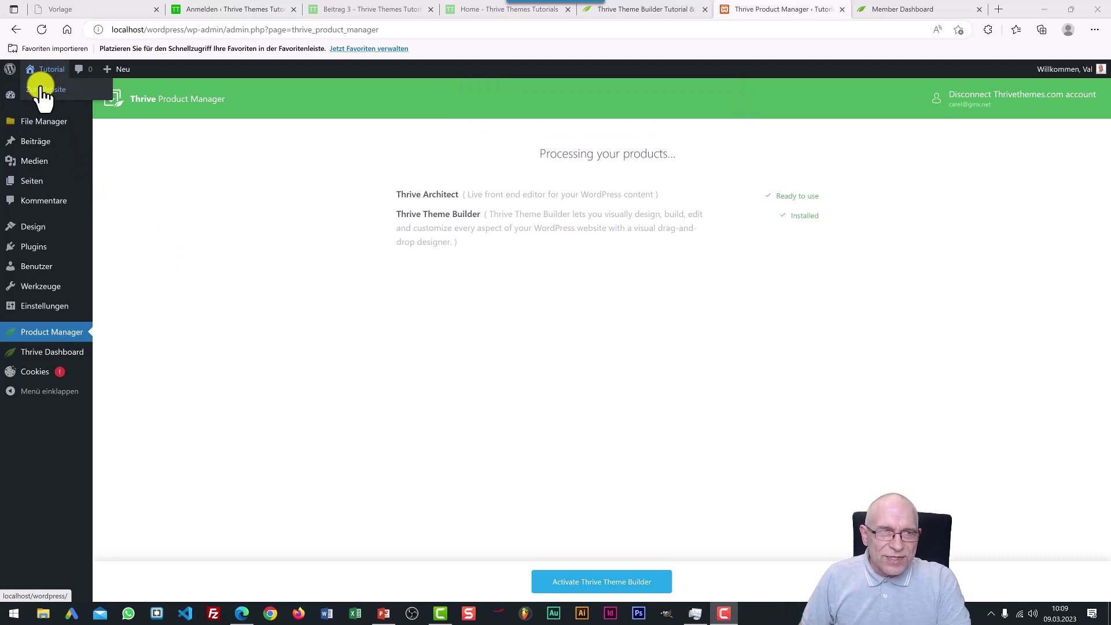
pyautogui.rightClick(42, 91)
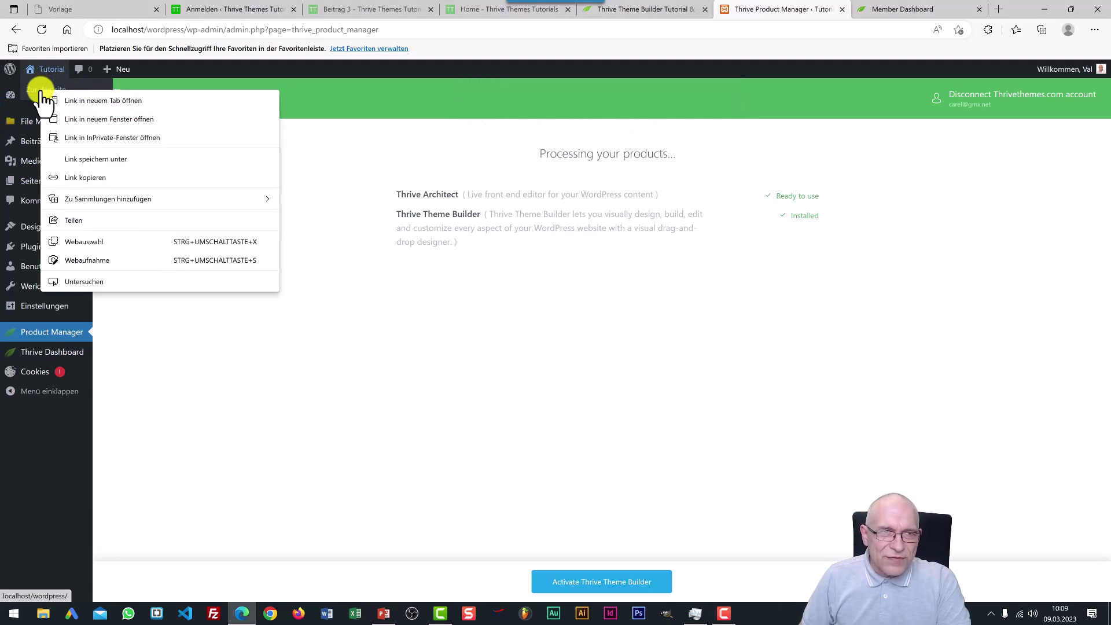
pyautogui.click(79, 102)
pyautogui.click(800, 13)
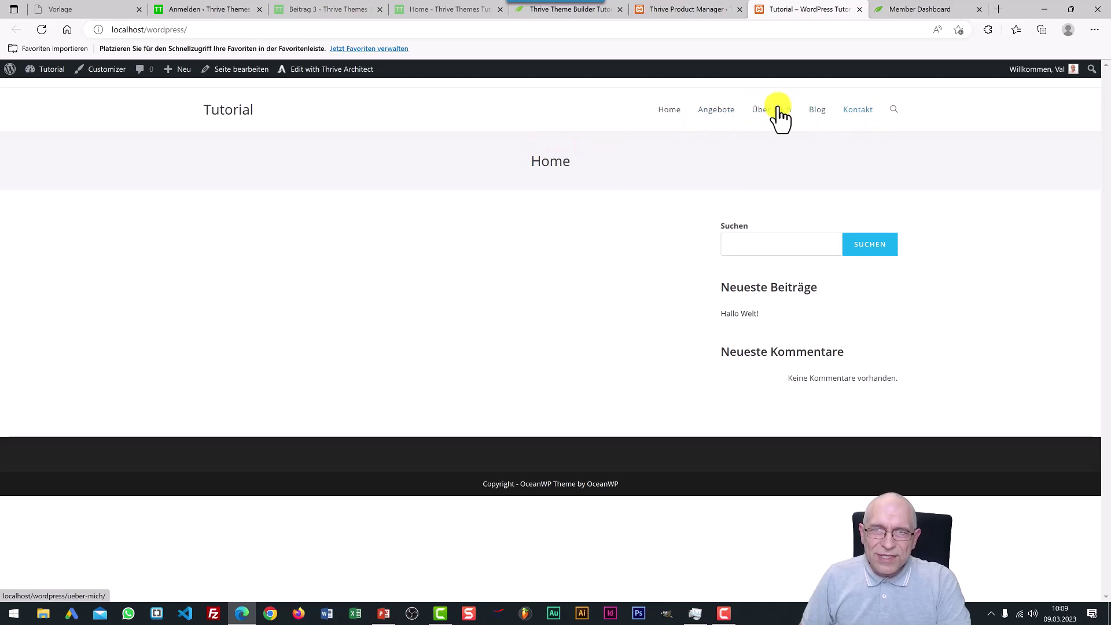
# Step: Activate Thrive Theme Builder as the WordPress site's theme and open its theme details
pyautogui.click(680, 12)
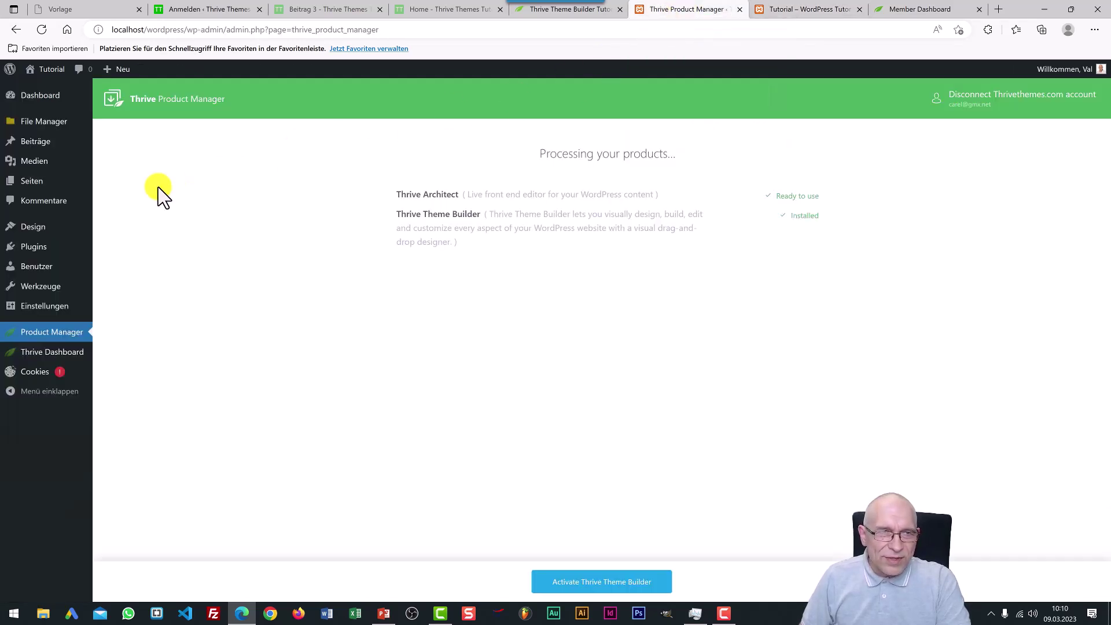
pyautogui.moveTo(52, 235)
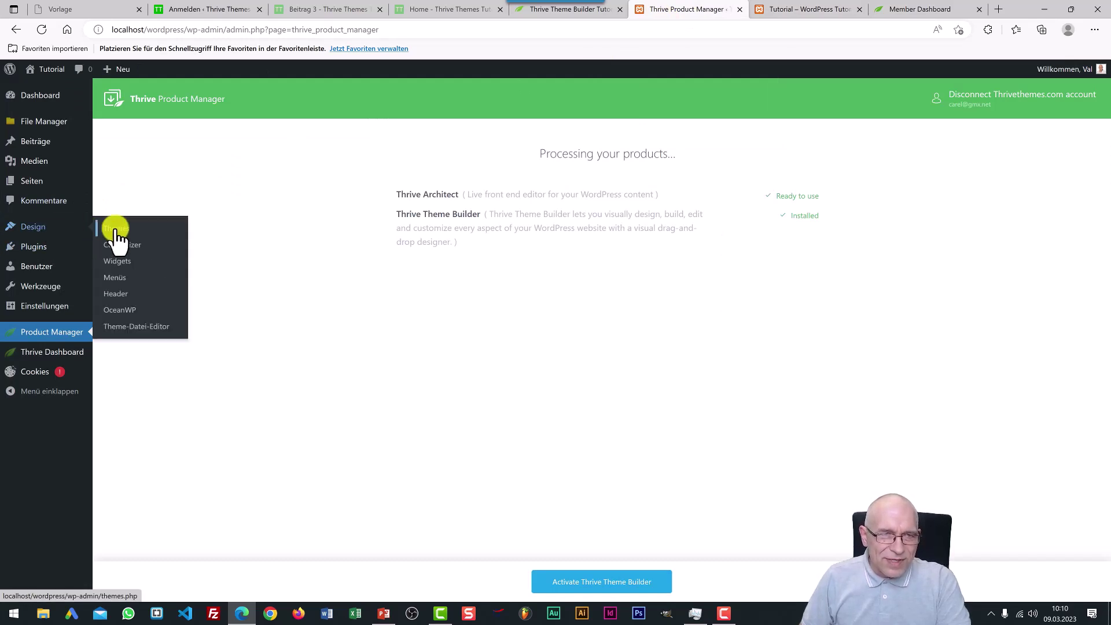
pyautogui.click(116, 229)
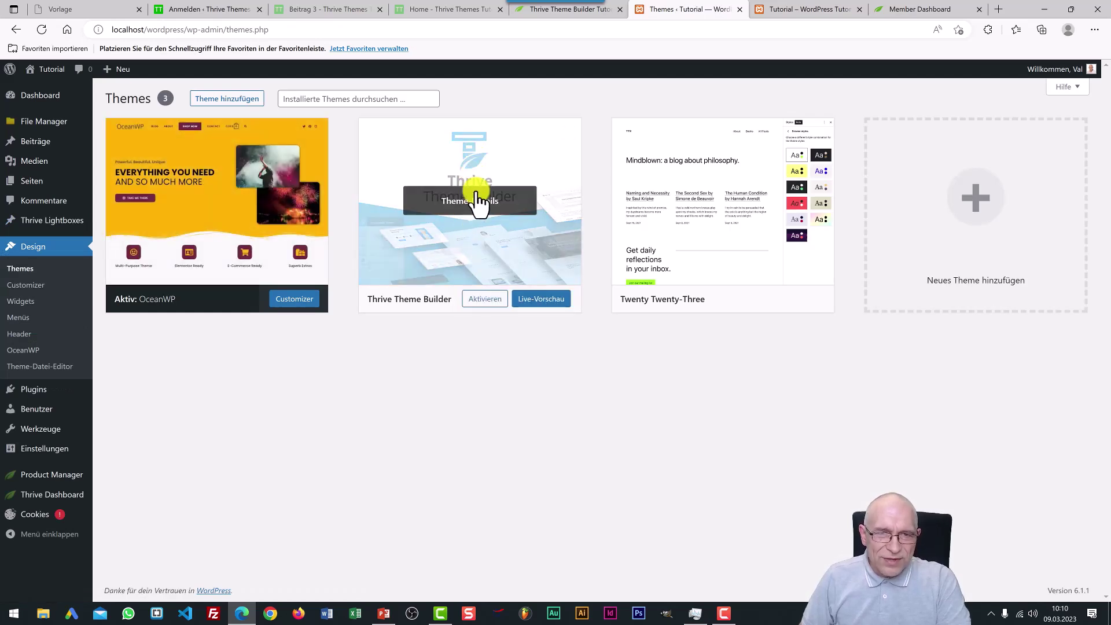
pyautogui.click(486, 306)
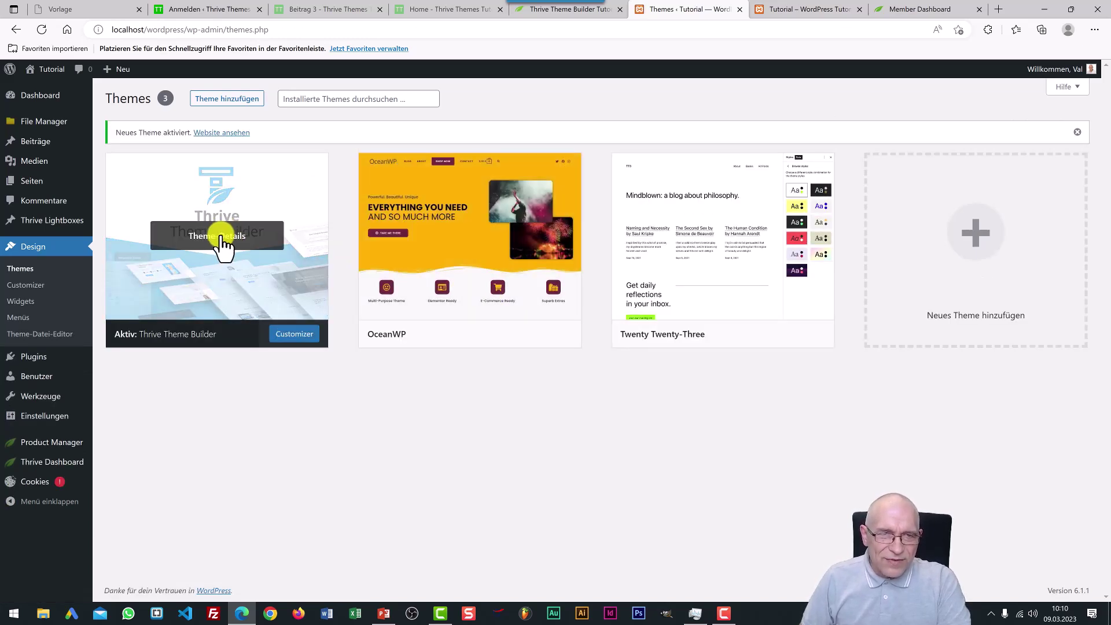
pyautogui.click(225, 237)
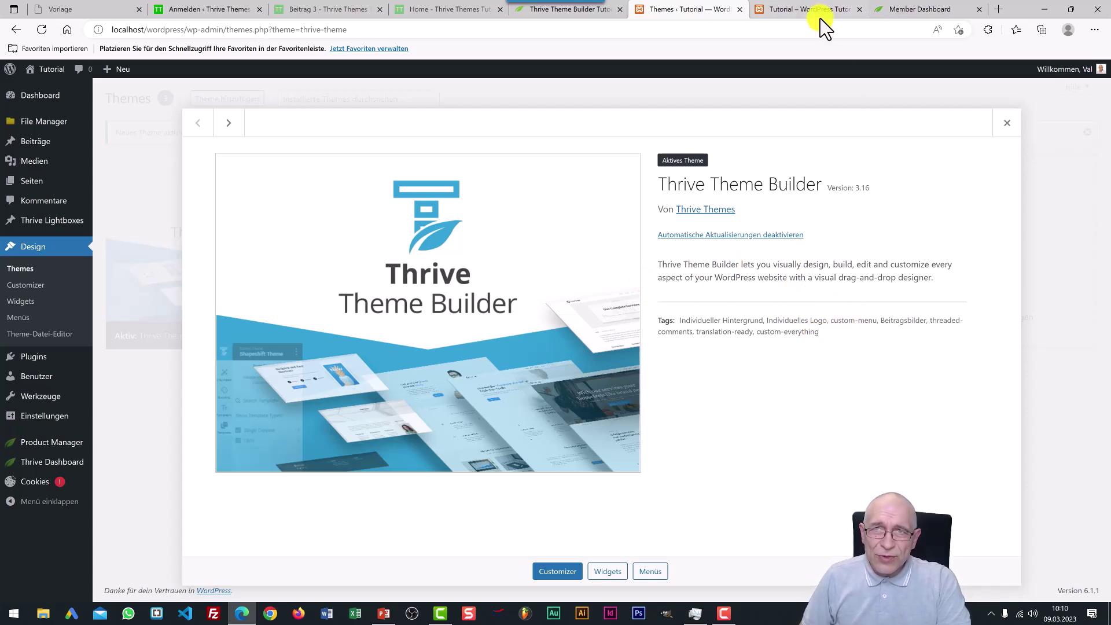
# Step: Examine the new theme's design on the website's Home, Blog, Angebote and Über Mich pages
pyautogui.click(790, 11)
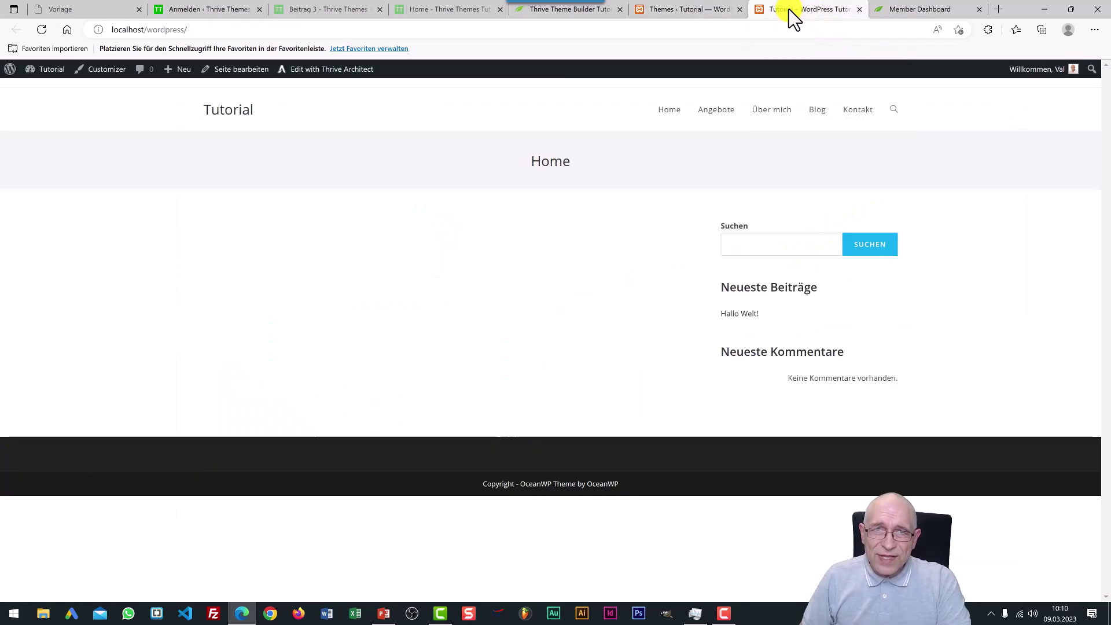
pyautogui.click(671, 113)
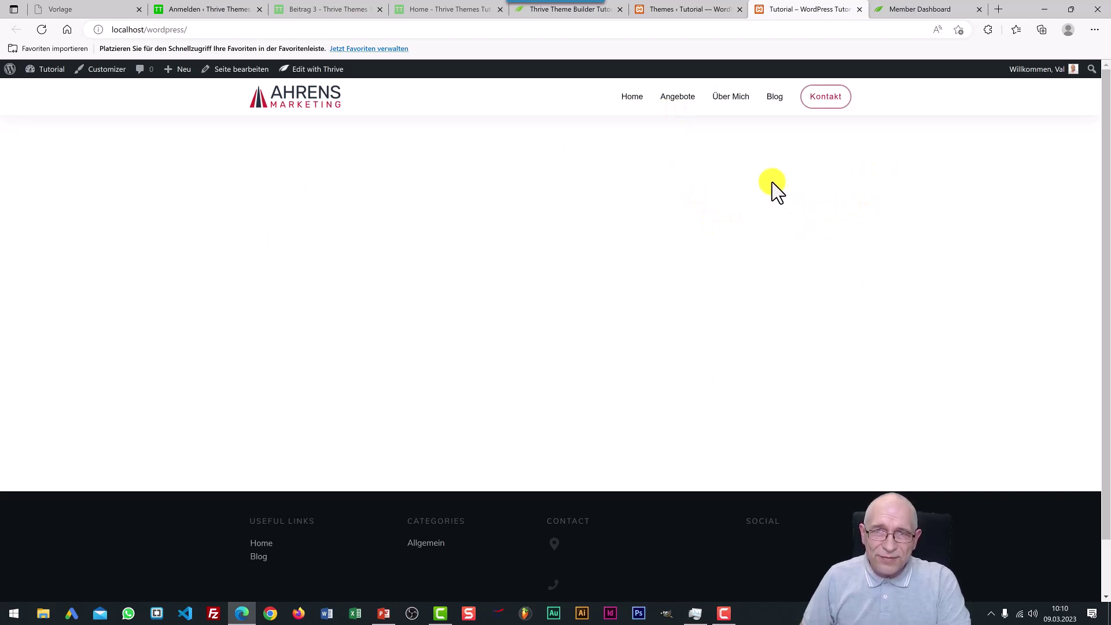
pyautogui.click(774, 104)
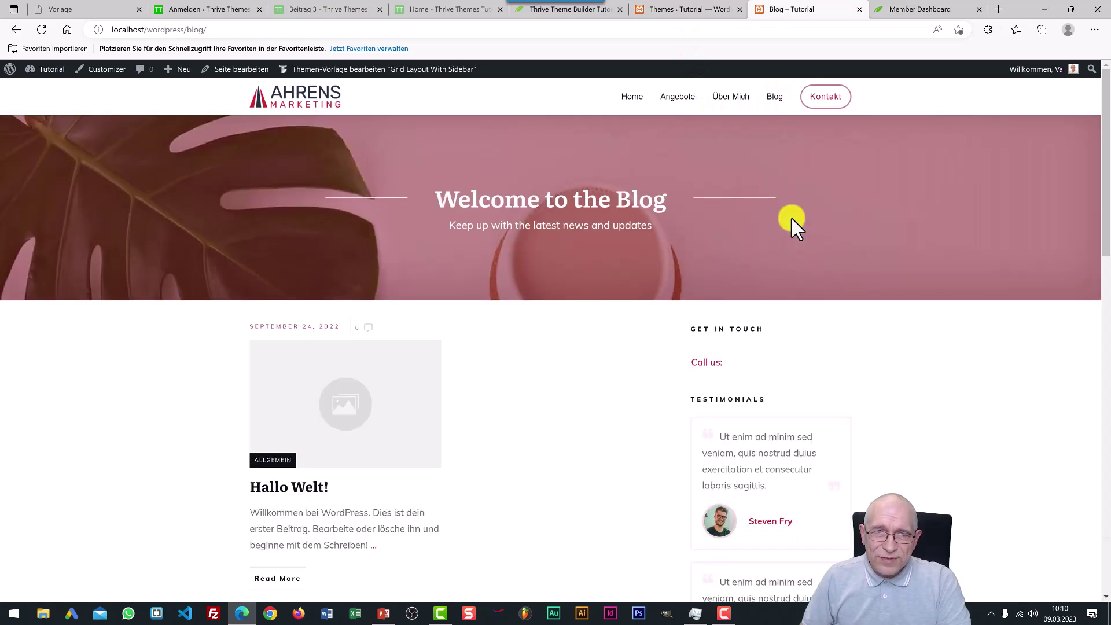
pyautogui.scroll(-15, 791, 220)
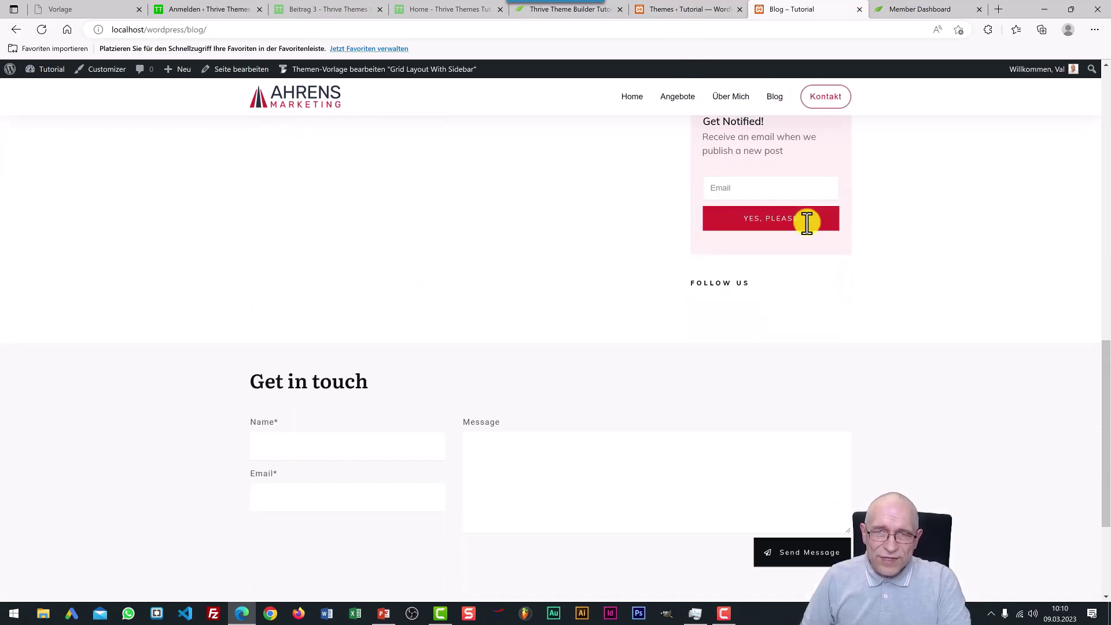
pyautogui.scroll(15, 806, 222)
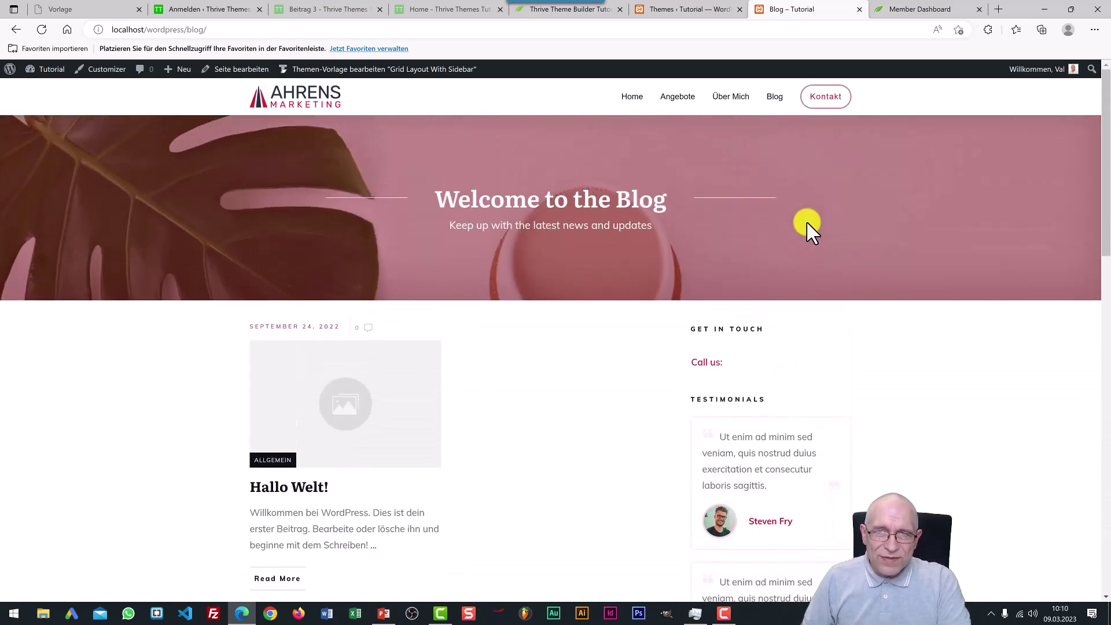
pyautogui.click(631, 107)
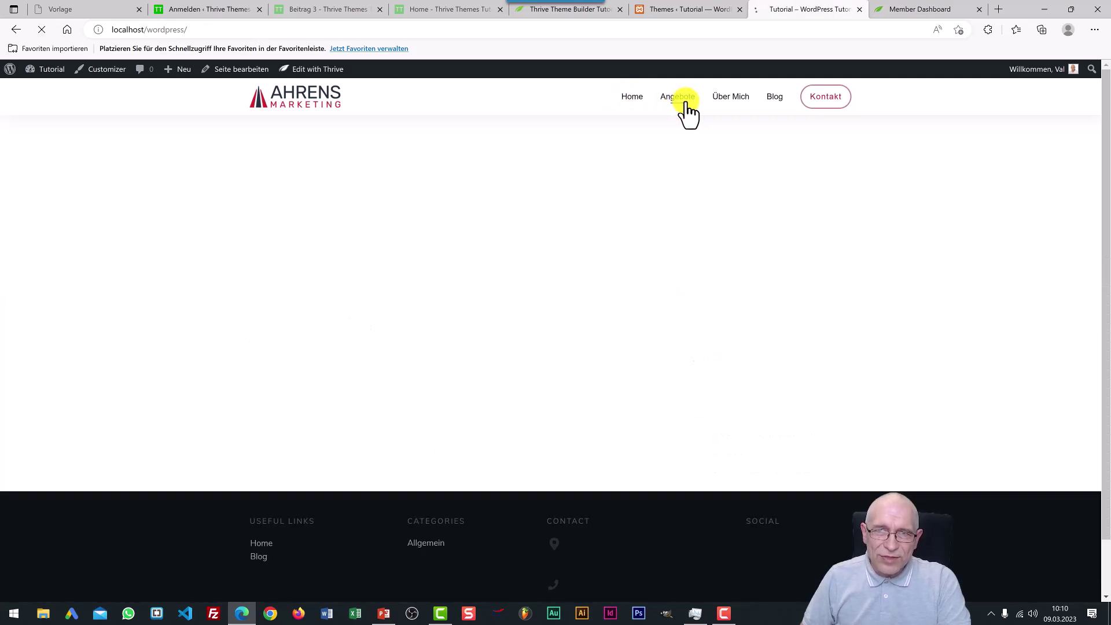
pyautogui.click(683, 98)
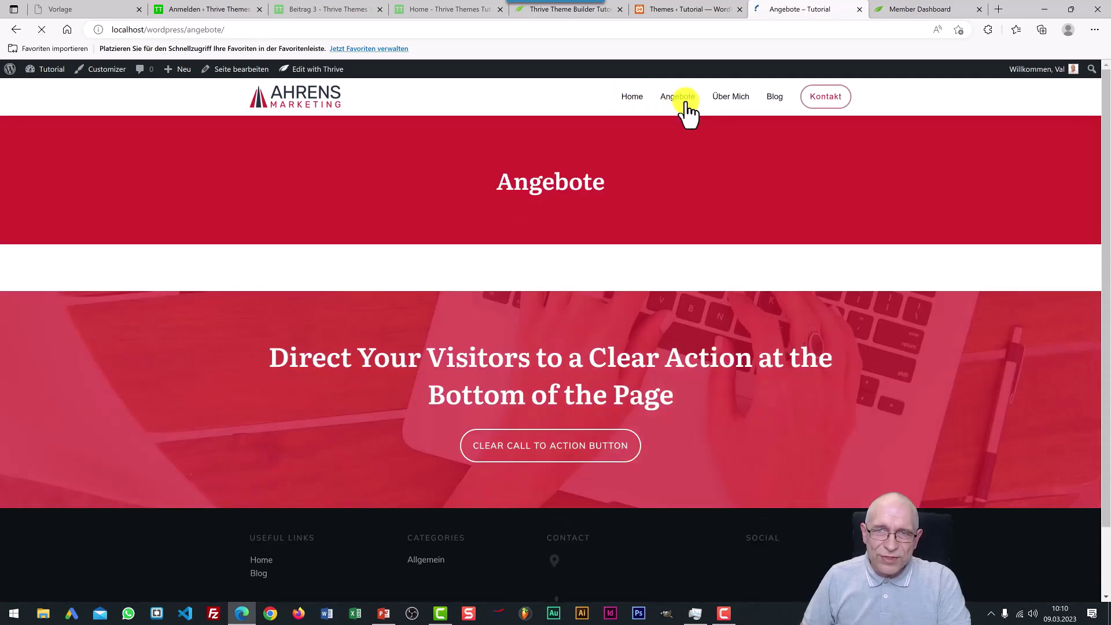
pyautogui.click(740, 99)
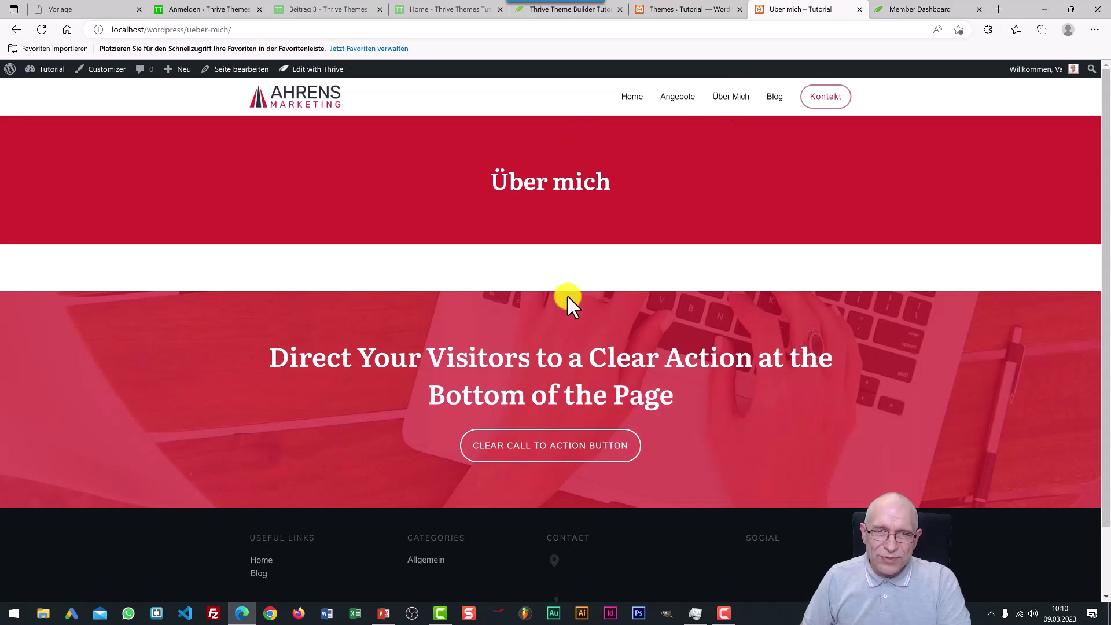
pyautogui.click(632, 110)
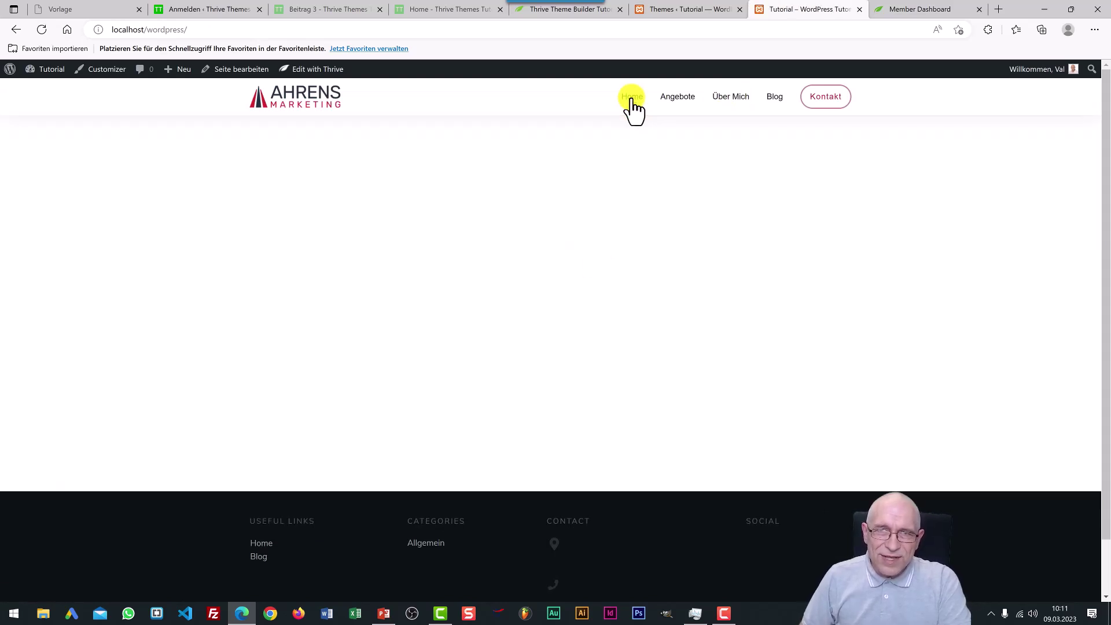
# Step: Return to the WordPress admin area and open the Thrive Theme Builder dashboard
pyautogui.click(688, 10)
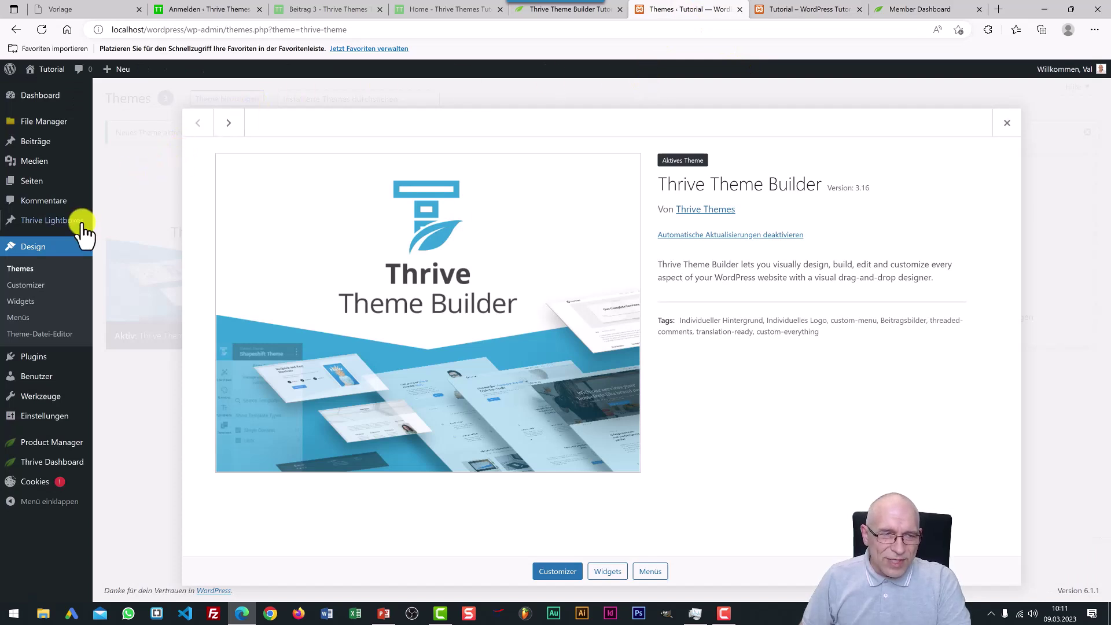
pyautogui.moveTo(74, 469)
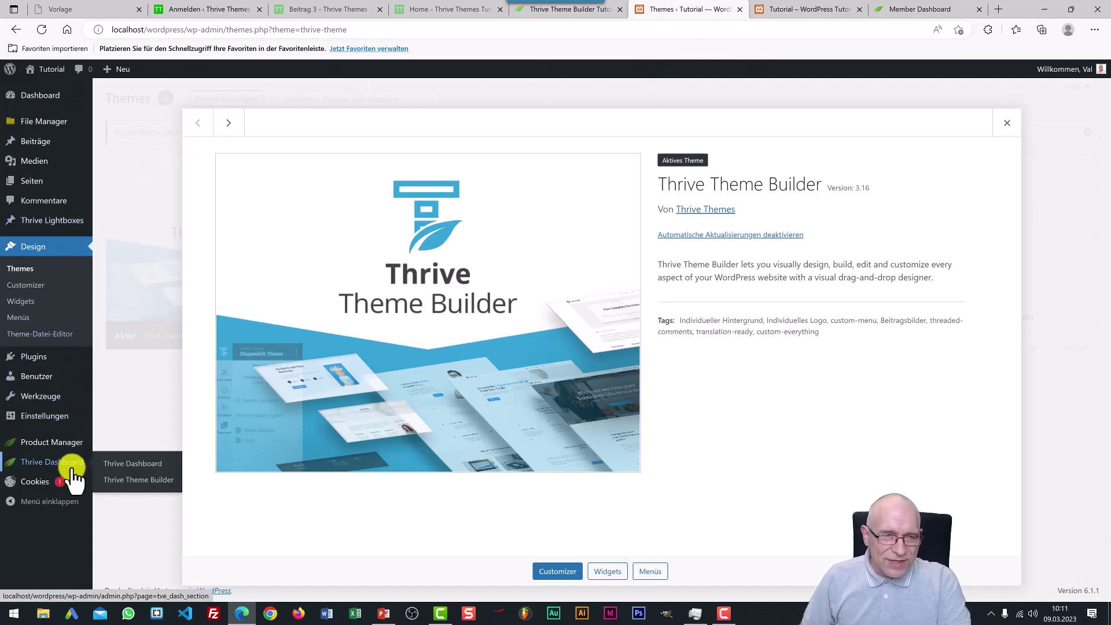
pyautogui.click(144, 481)
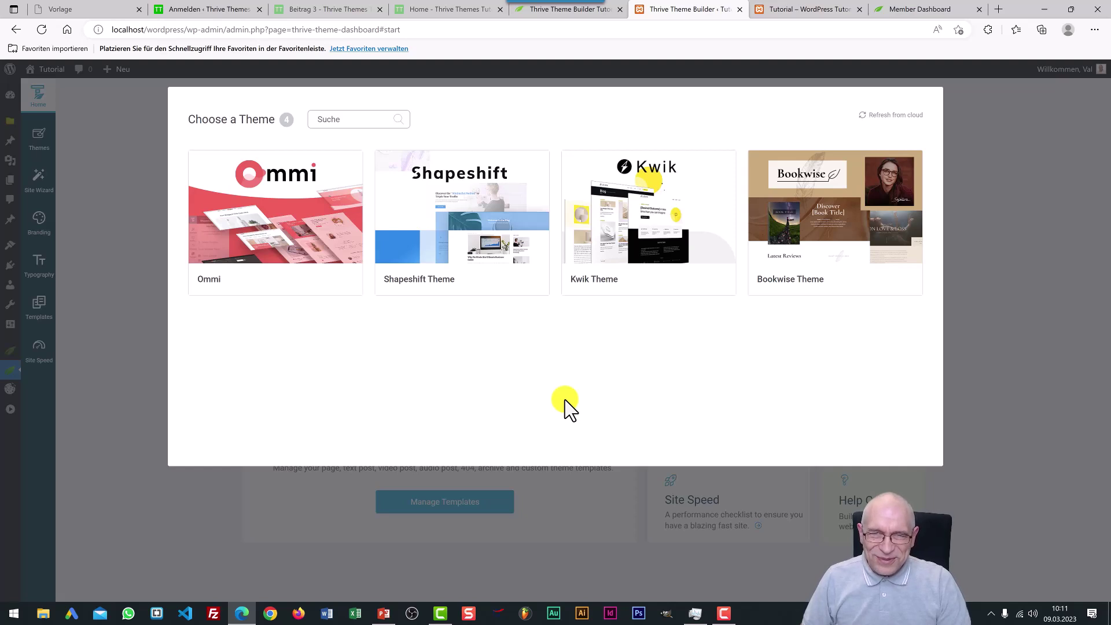
# Step: Choose the Shapeshift Theme as the site's theme and open its Site Wizard
pyautogui.moveTo(472, 238)
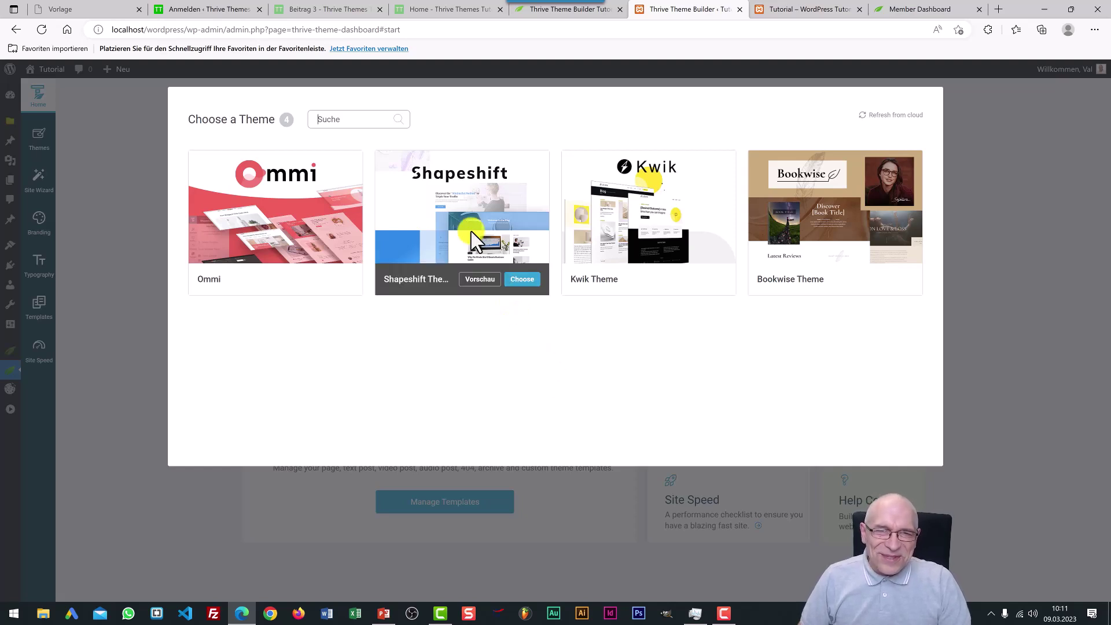
pyautogui.click(522, 281)
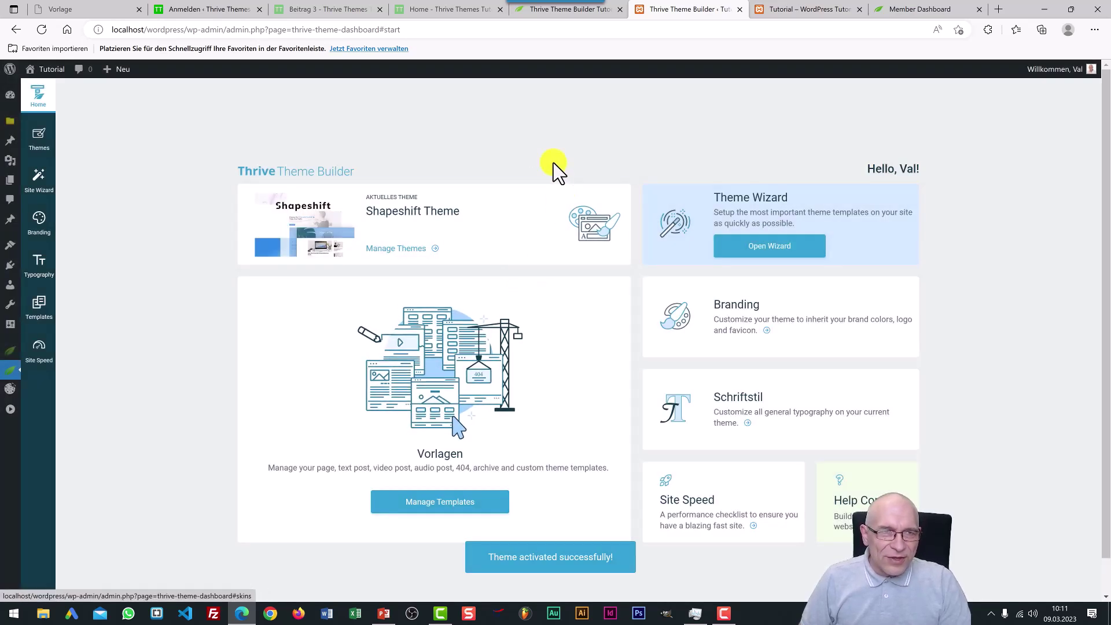
pyautogui.click(35, 186)
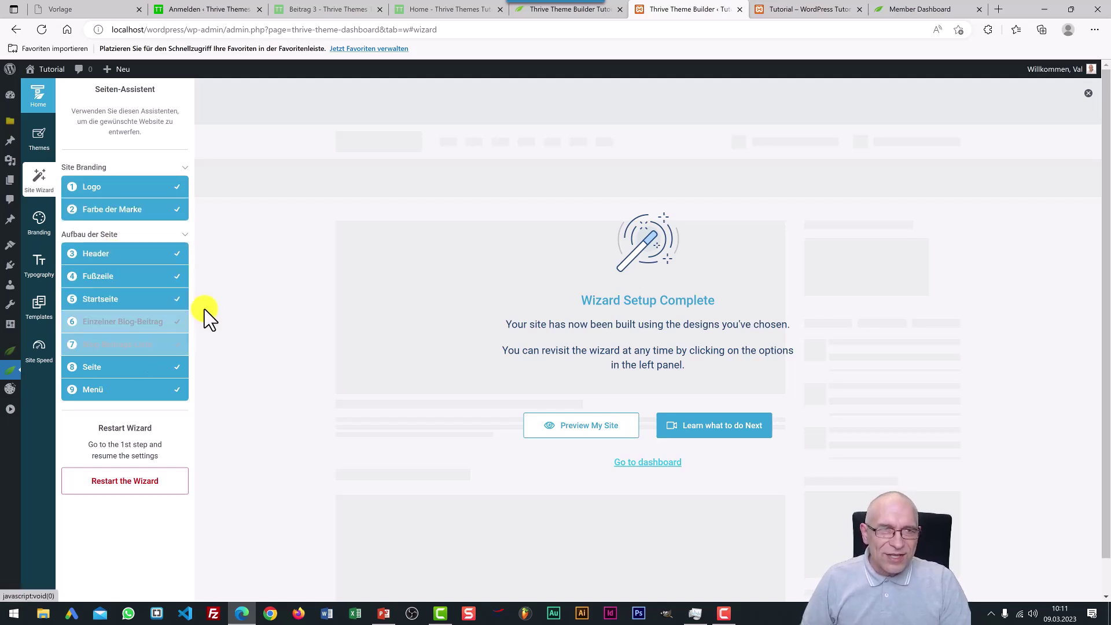
# Step: Restart the Site Wizard, begin with the logo step and open the image selection for the dark logo
pyautogui.moveTo(13, 123)
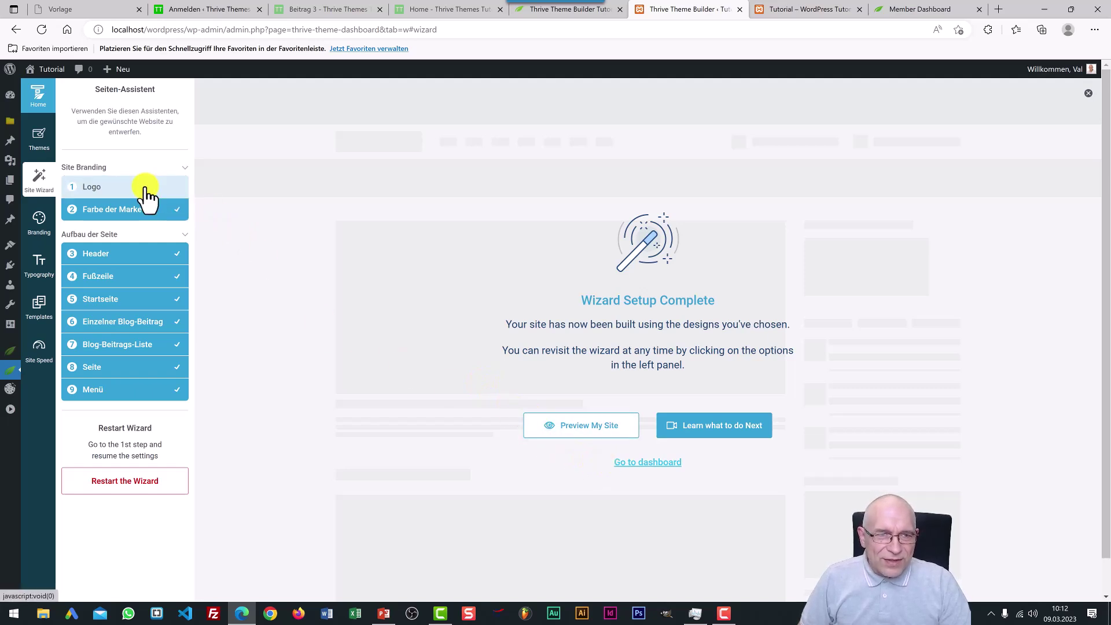
pyautogui.click(146, 490)
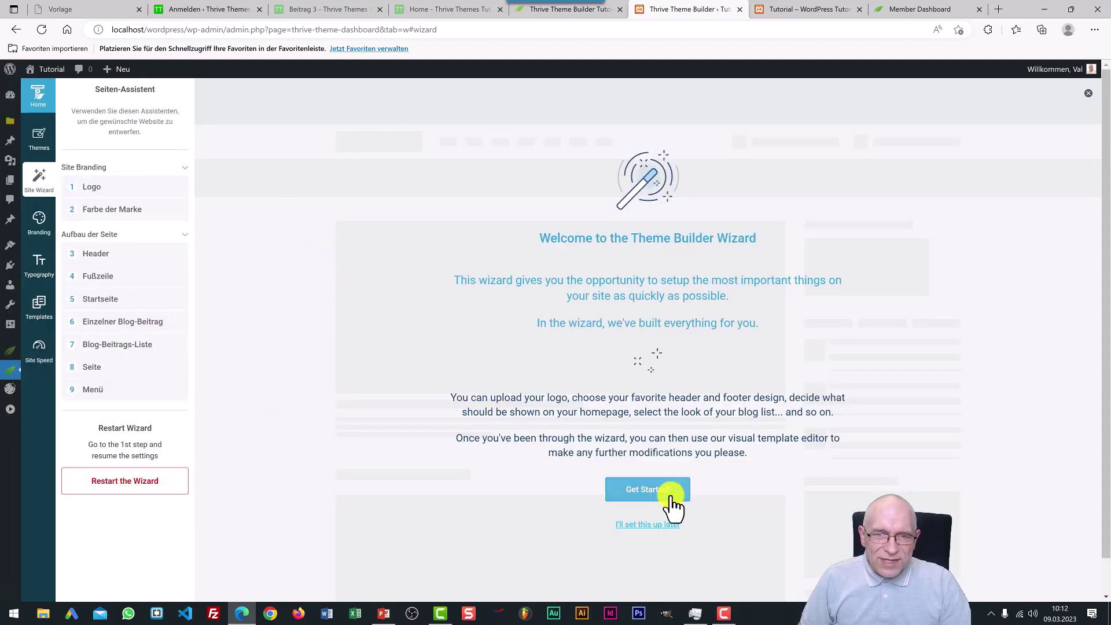
pyautogui.click(642, 491)
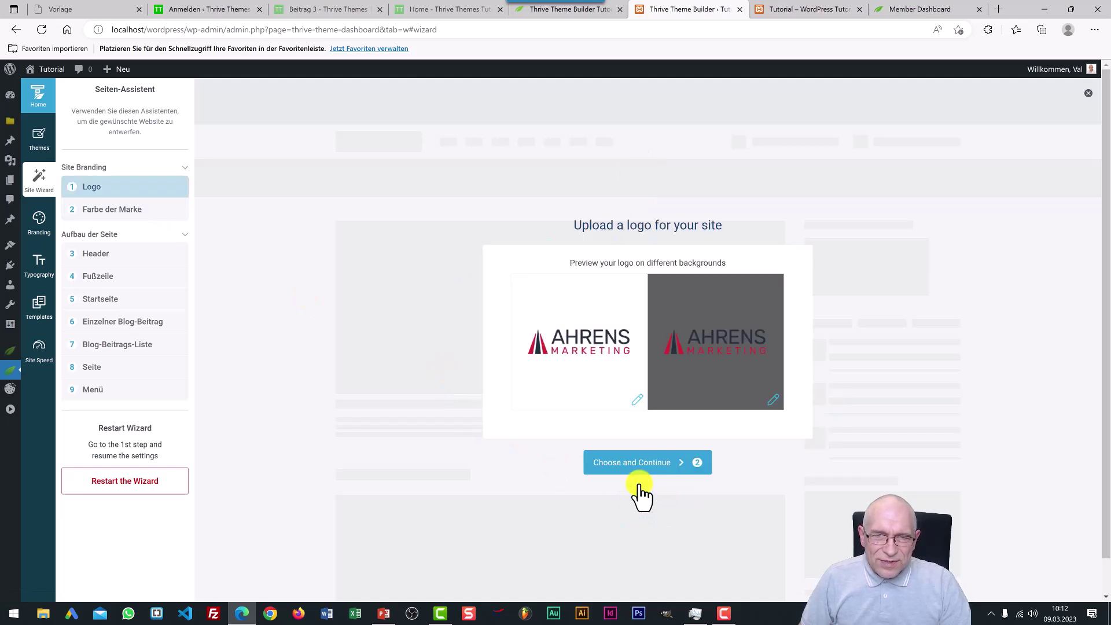
pyautogui.moveTo(596, 356)
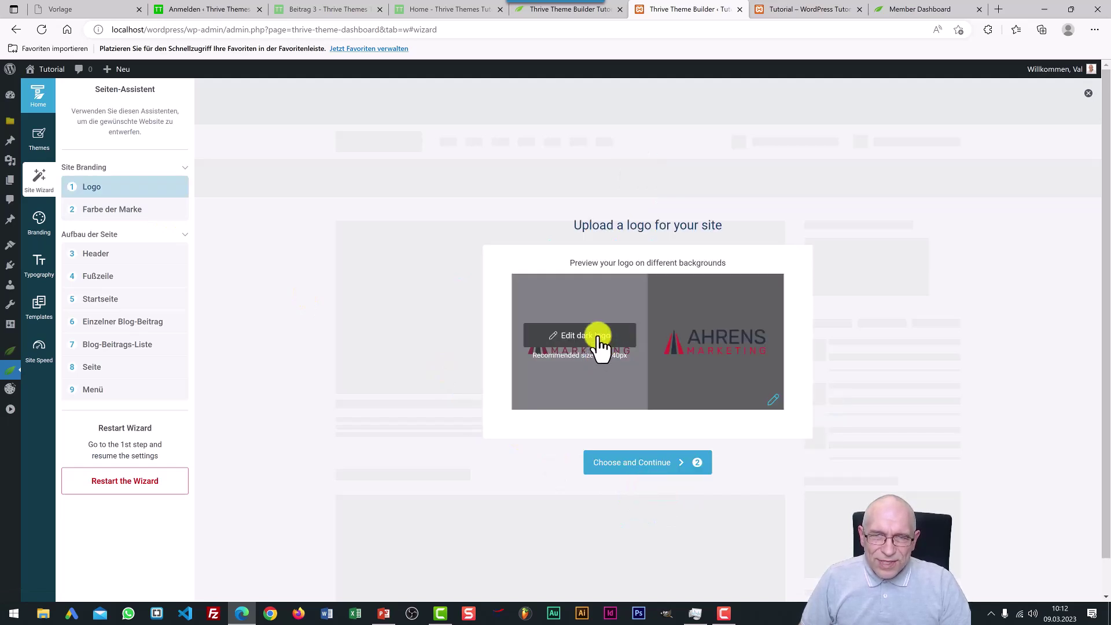
pyautogui.click(599, 345)
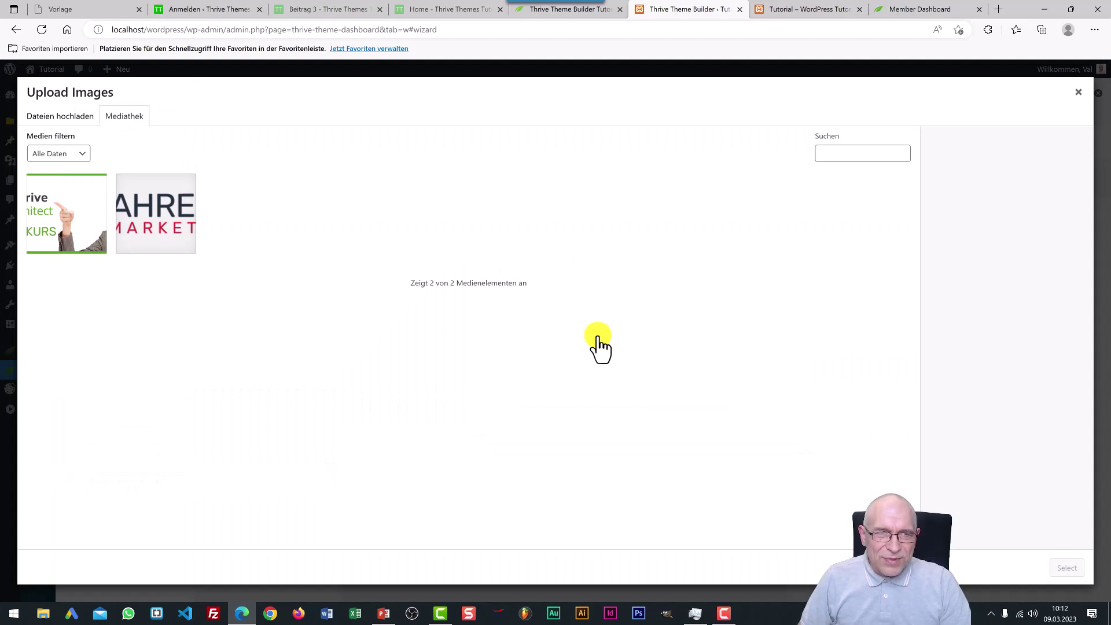
pyautogui.click(81, 123)
pyautogui.click(533, 320)
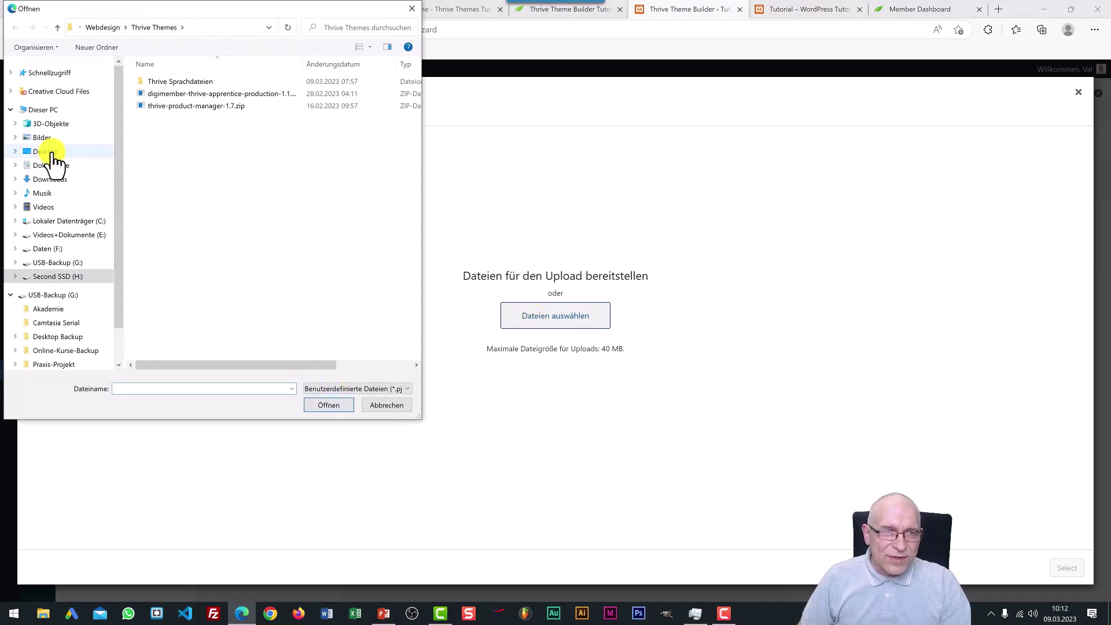
pyautogui.click(47, 152)
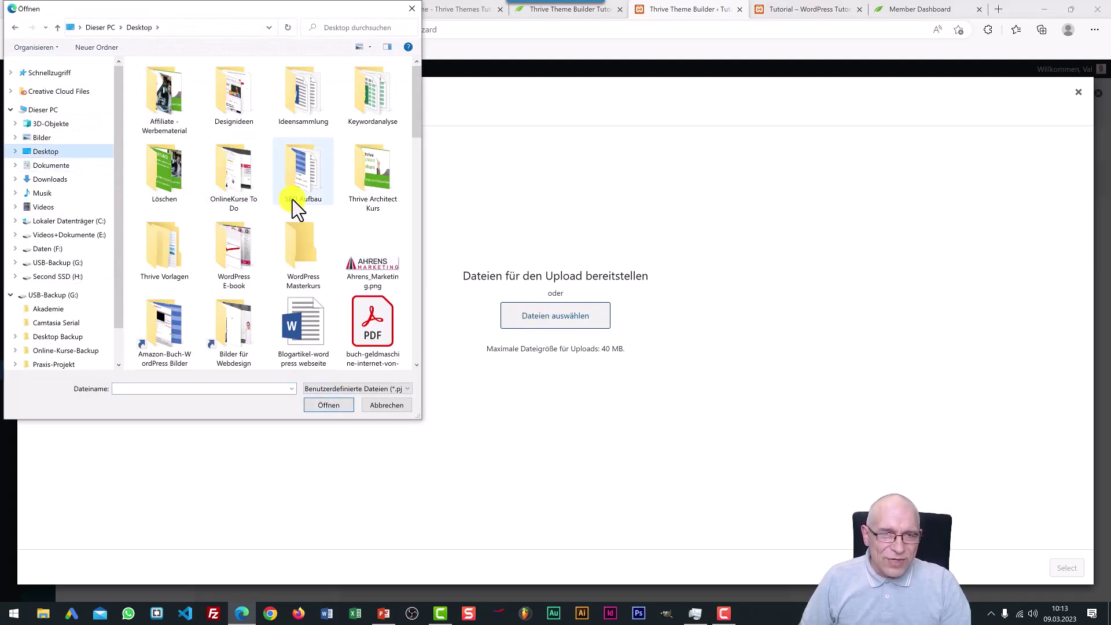
pyautogui.click(387, 405)
pyautogui.click(124, 116)
pyautogui.click(155, 243)
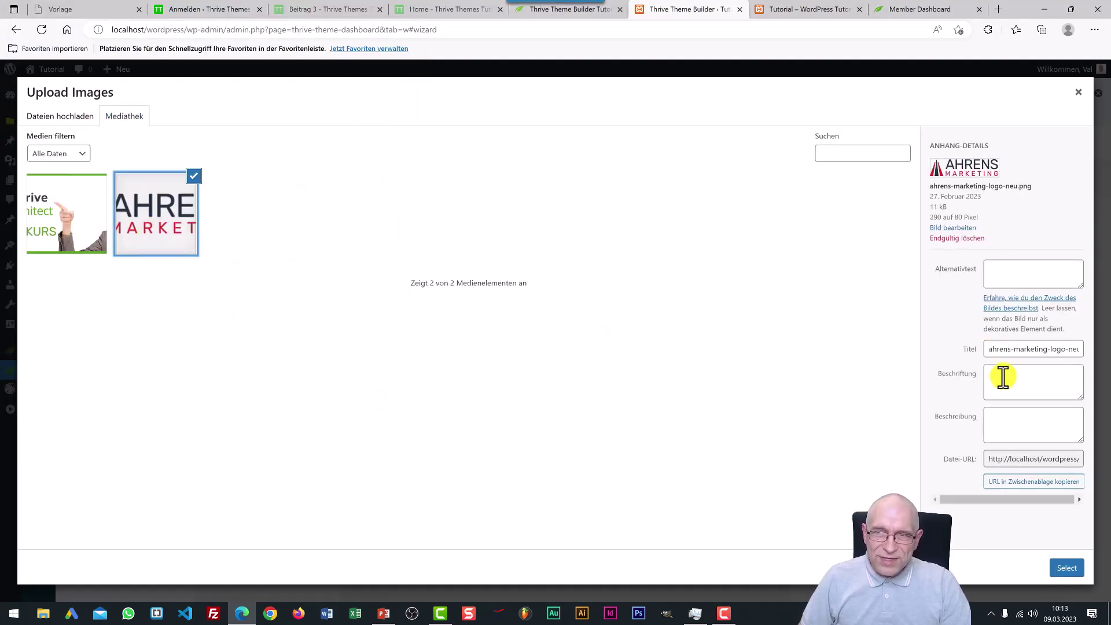
# Step: Upload the logo file Ahrens_Marketing.png from the Desktop folder to the media library
pyautogui.click(62, 117)
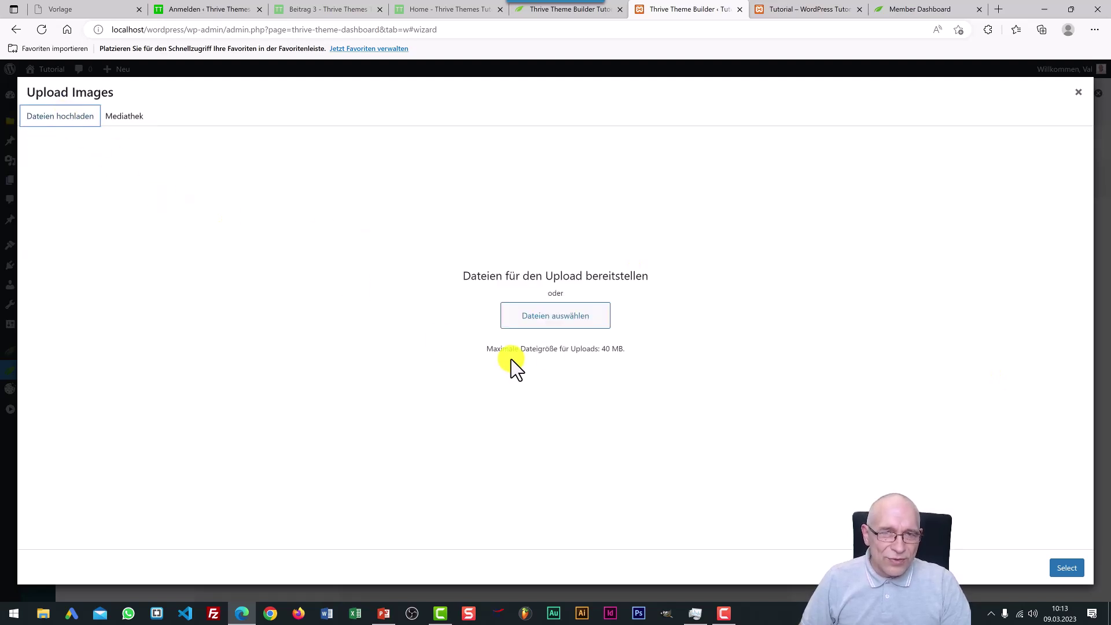
pyautogui.click(561, 324)
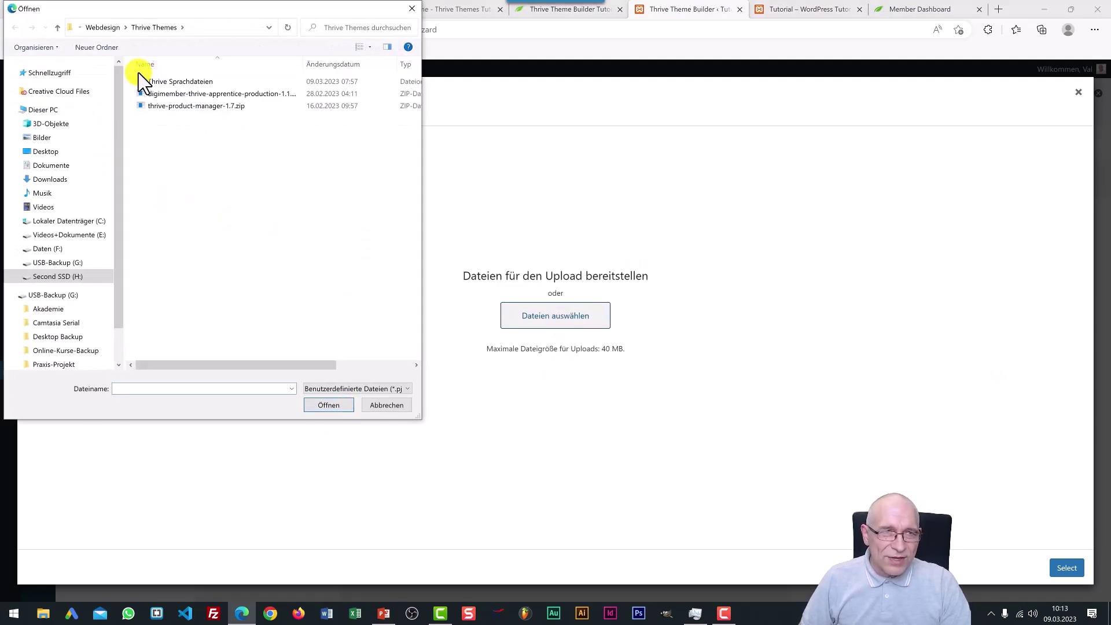
pyautogui.click(66, 151)
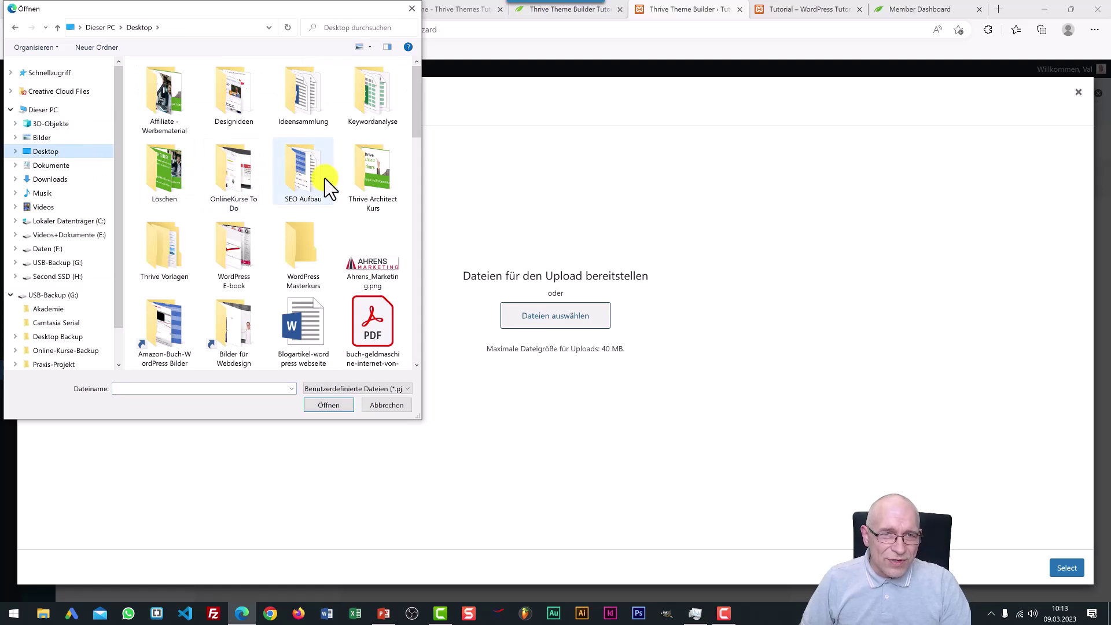
pyautogui.click(374, 265)
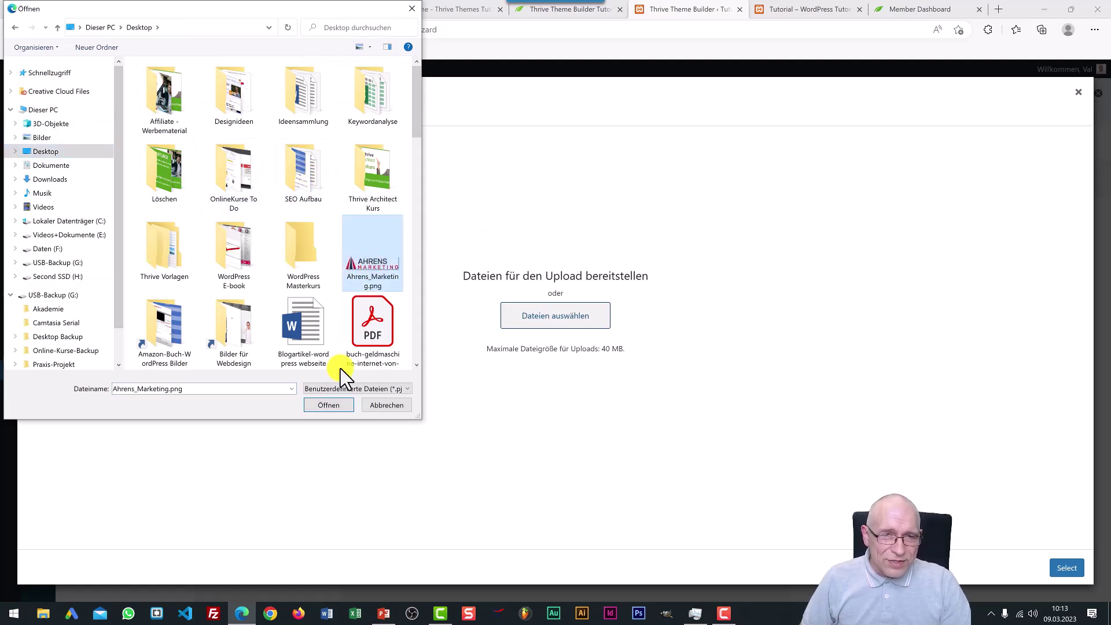
pyautogui.click(328, 406)
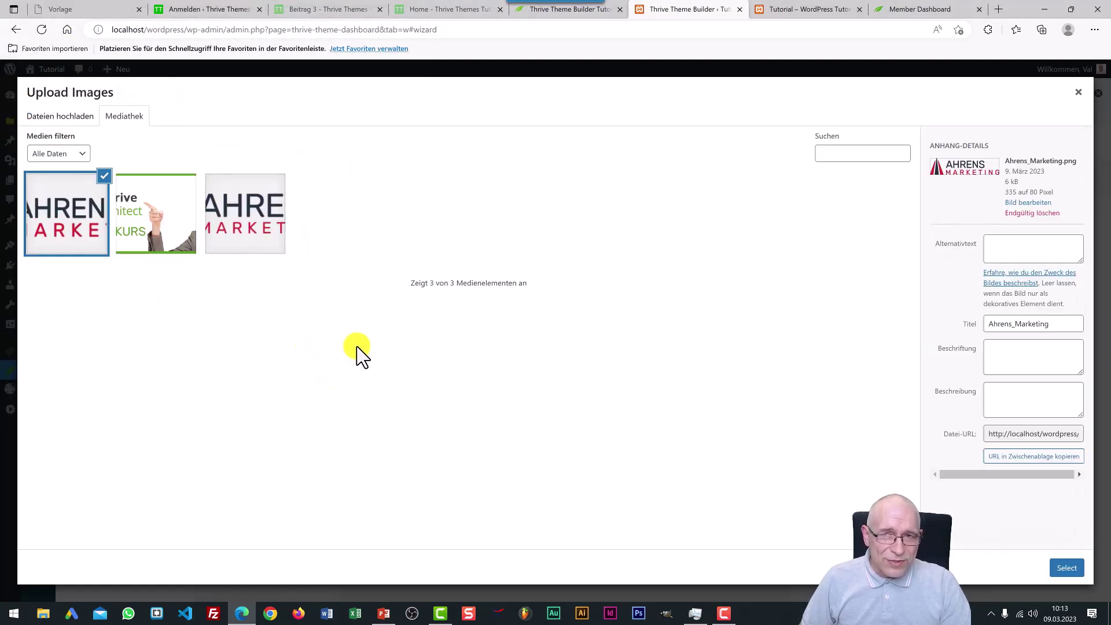
# Step: Copy the image title Ahrens_Marketing into the alternative text and use the uploaded image as the dark logo
pyautogui.doubleClick(1025, 325)
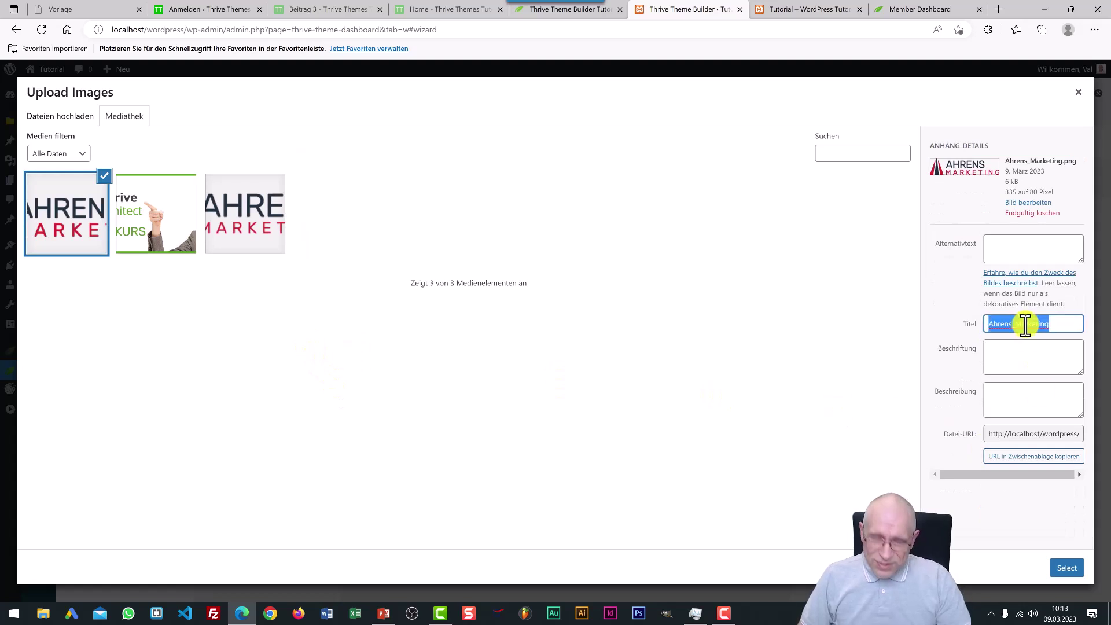
pyautogui.click(1018, 256)
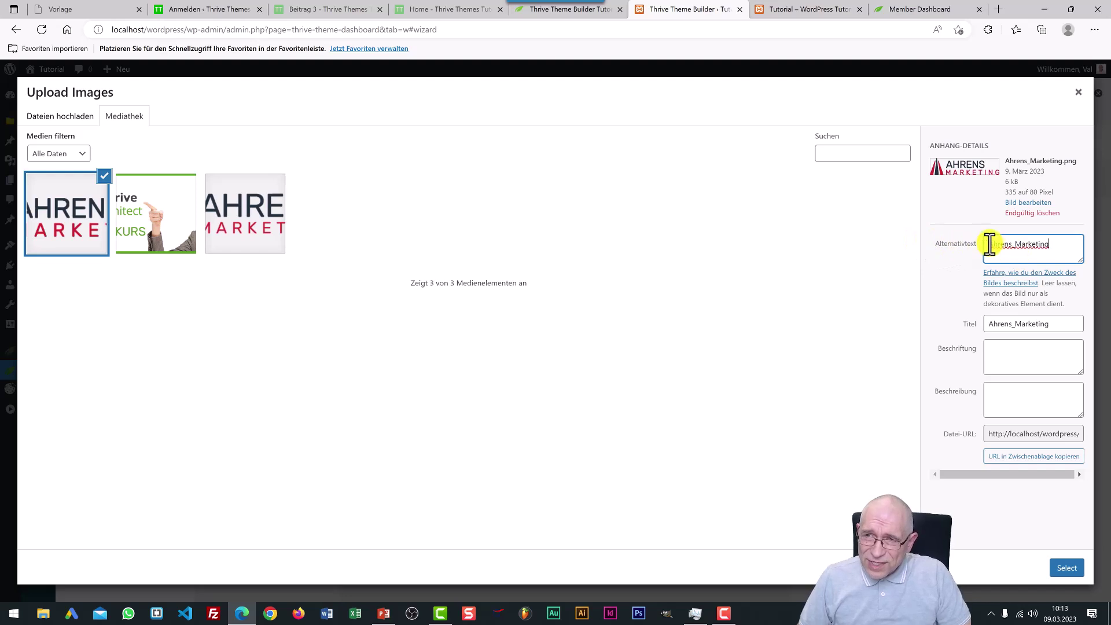
pyautogui.click(1054, 324)
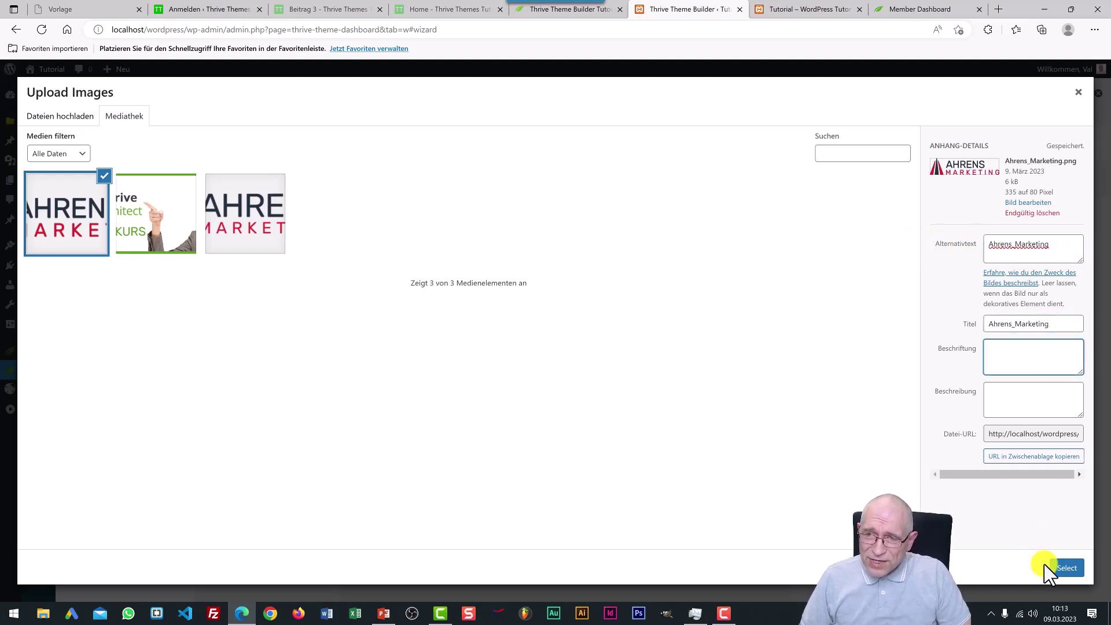
pyautogui.click(1066, 568)
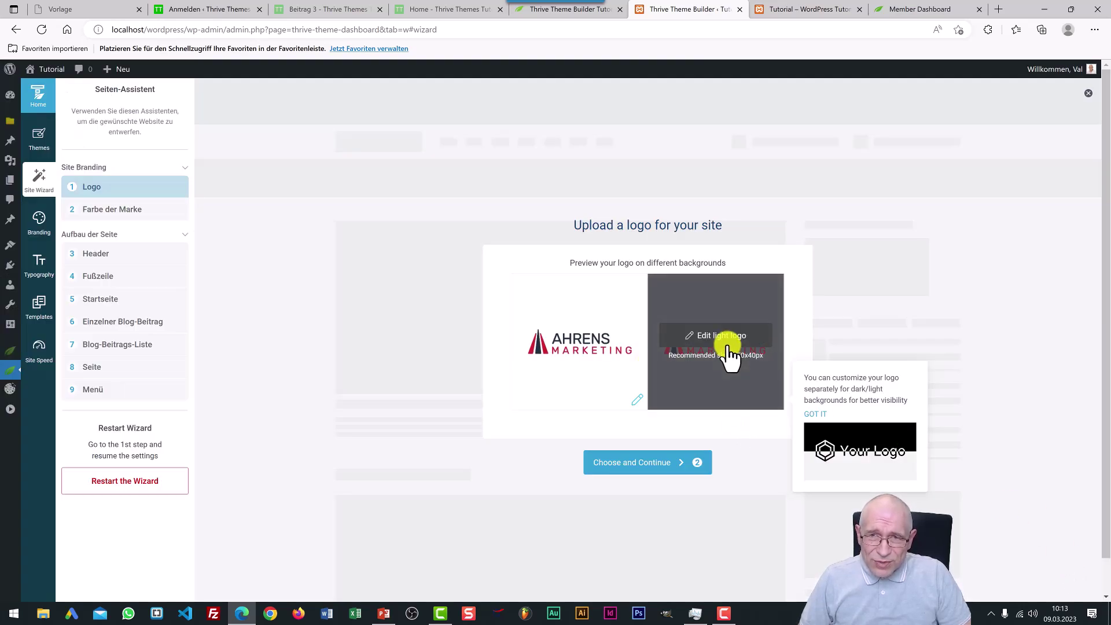
# Step: Set the Ahrens_Marketing.png image as the light logo too and continue to the brand colour step
pyautogui.click(727, 352)
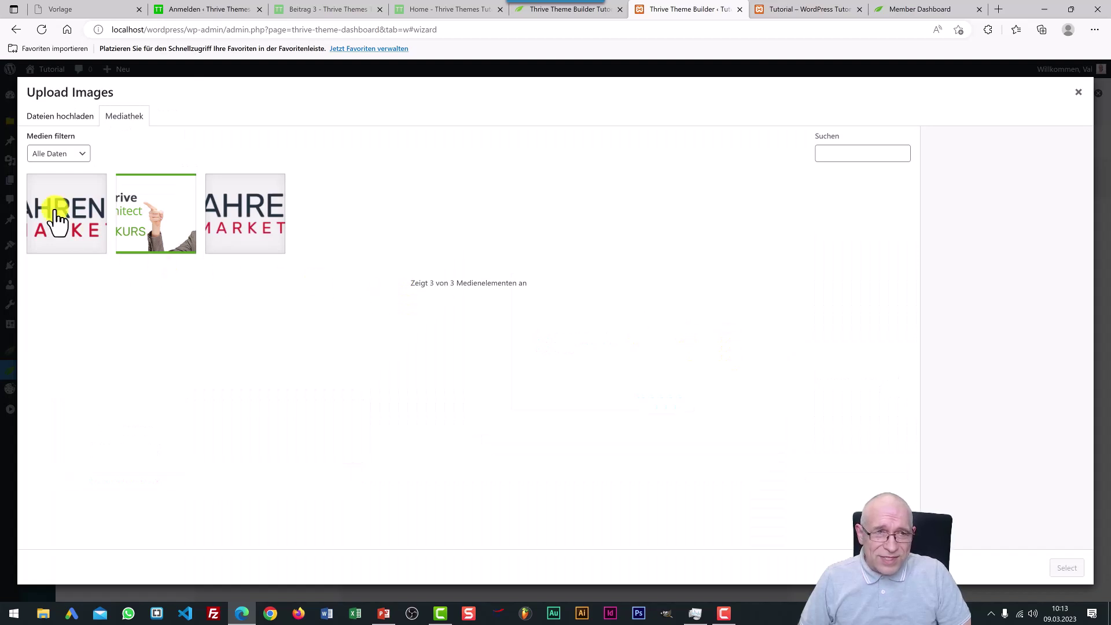
pyautogui.click(69, 236)
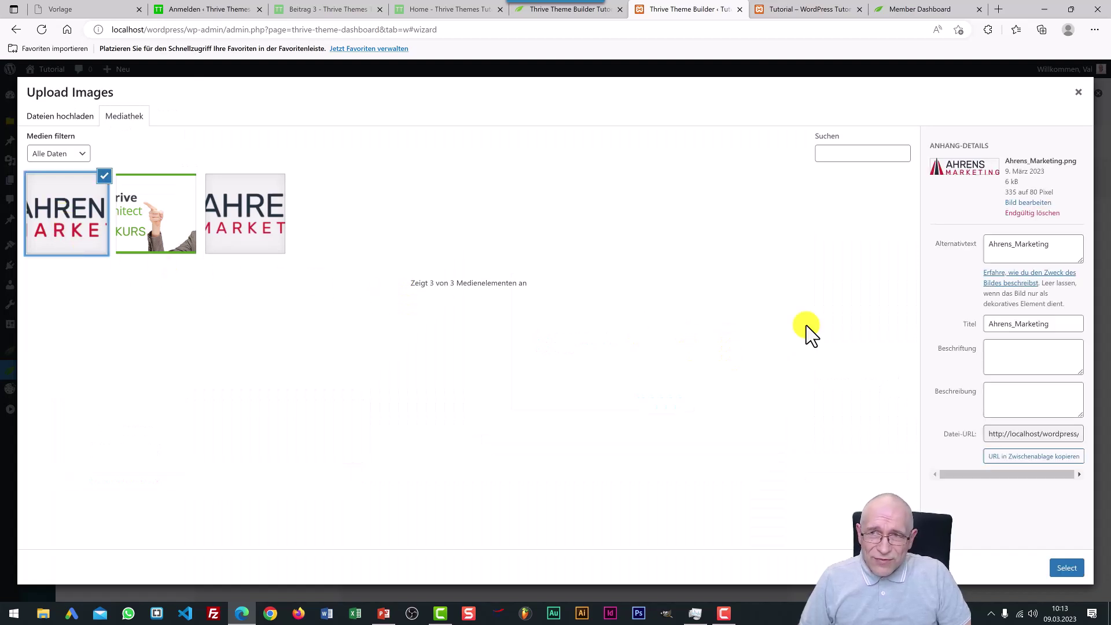
pyautogui.click(1068, 569)
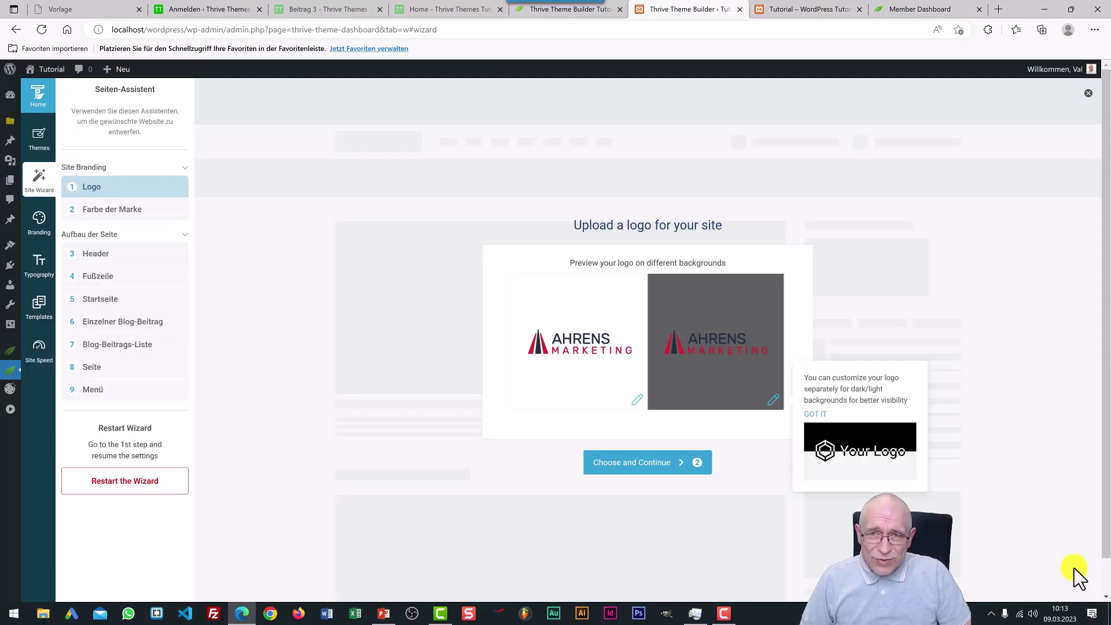
pyautogui.click(647, 463)
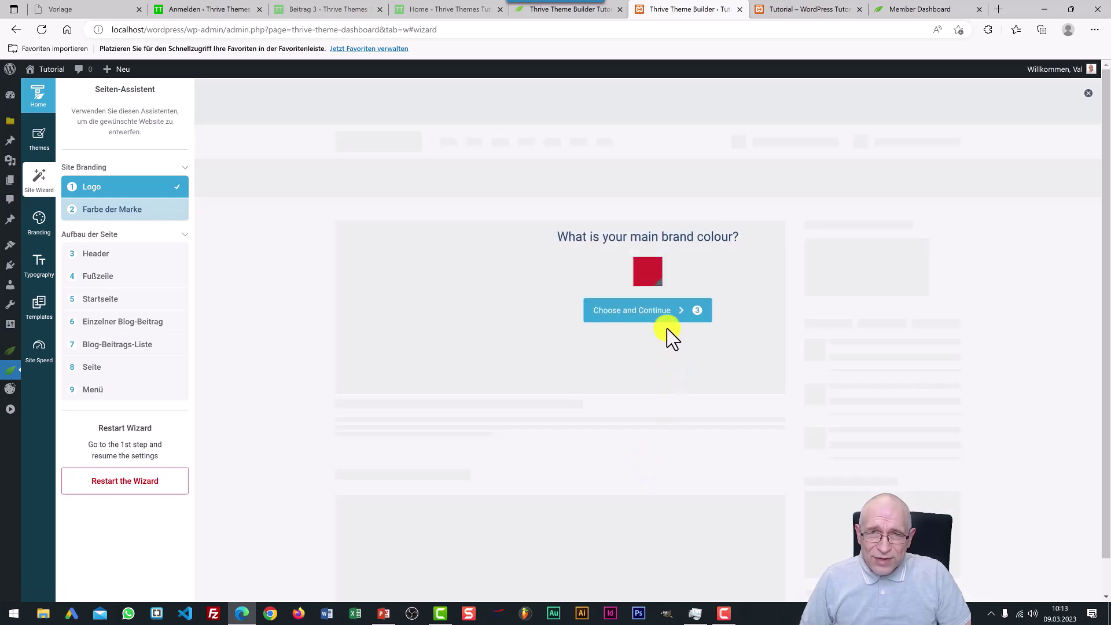
# Step: Apply the preset red as the main brand colour and continue to the header step
pyautogui.click(647, 277)
pyautogui.click(648, 455)
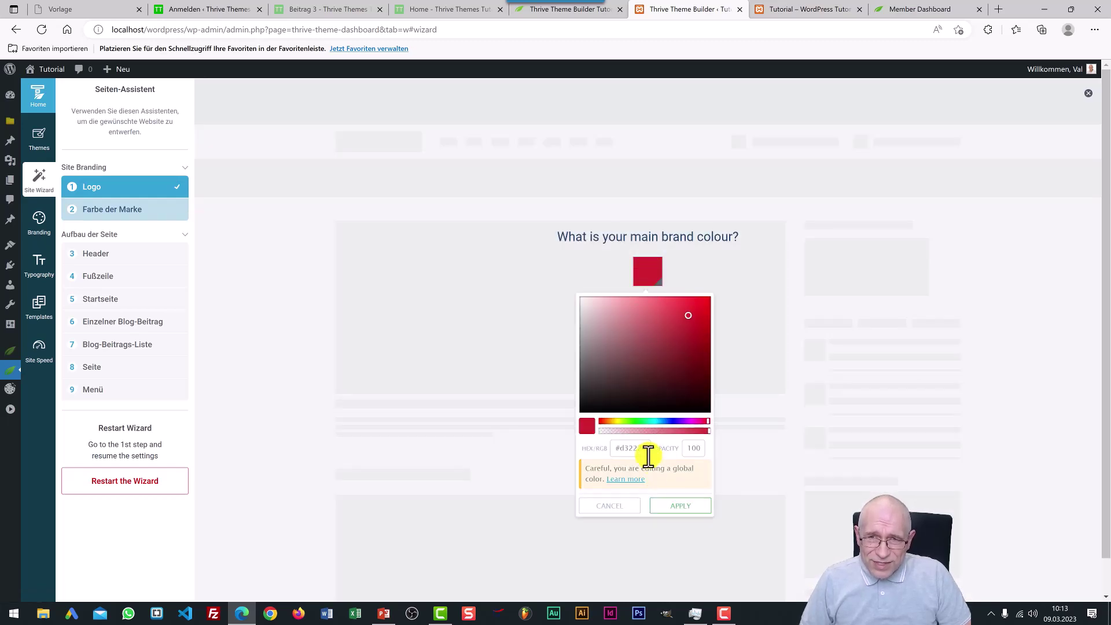
pyautogui.click(683, 506)
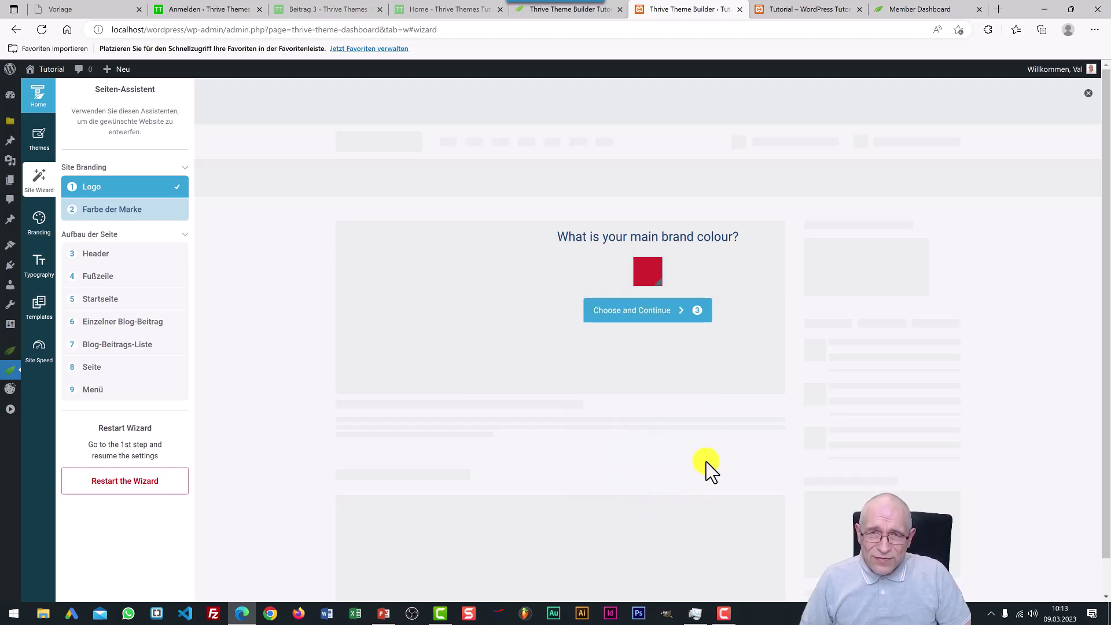
pyautogui.click(646, 312)
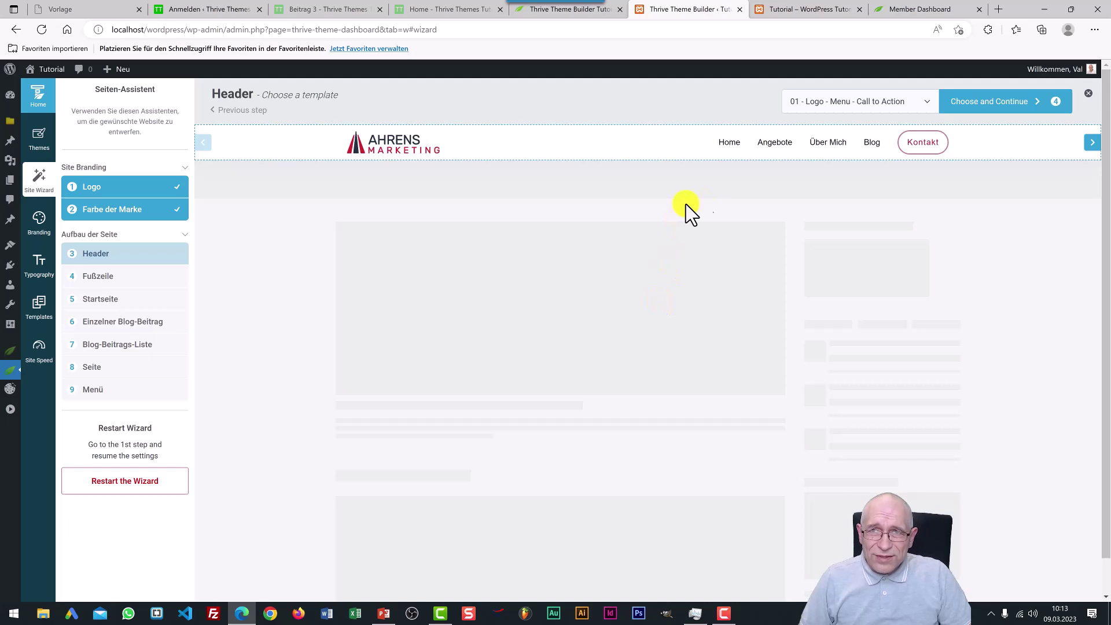
# Step: Look through the header templates, choose "01 - Logo - Menu - Call to Action" and continue to the footer step
pyautogui.click(926, 108)
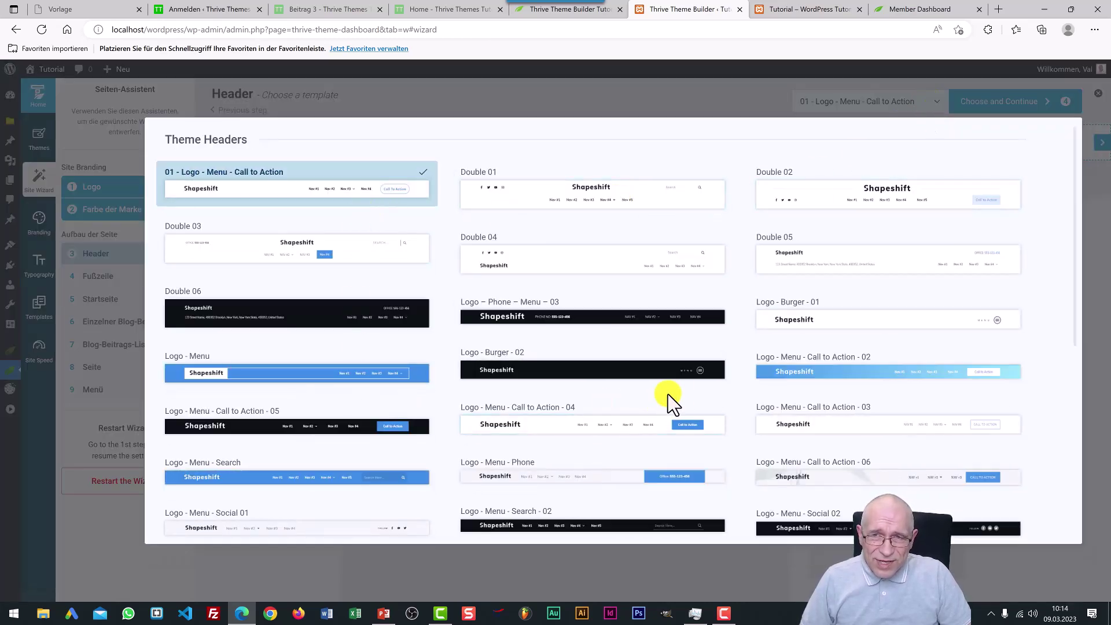
pyautogui.scroll(-6, 686, 398)
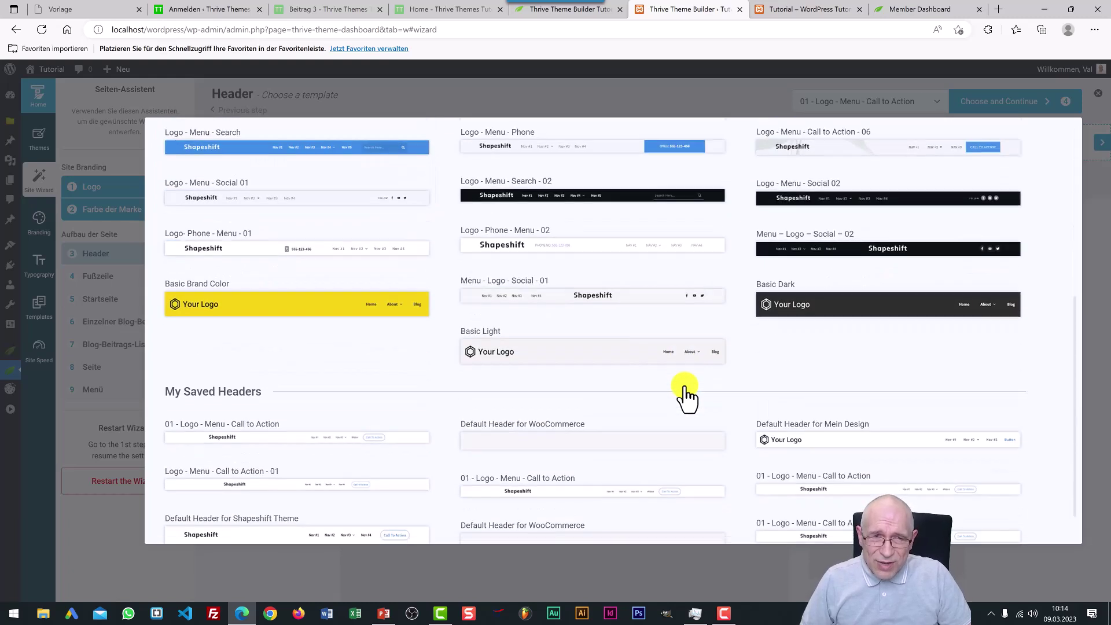
pyautogui.scroll(6, 687, 398)
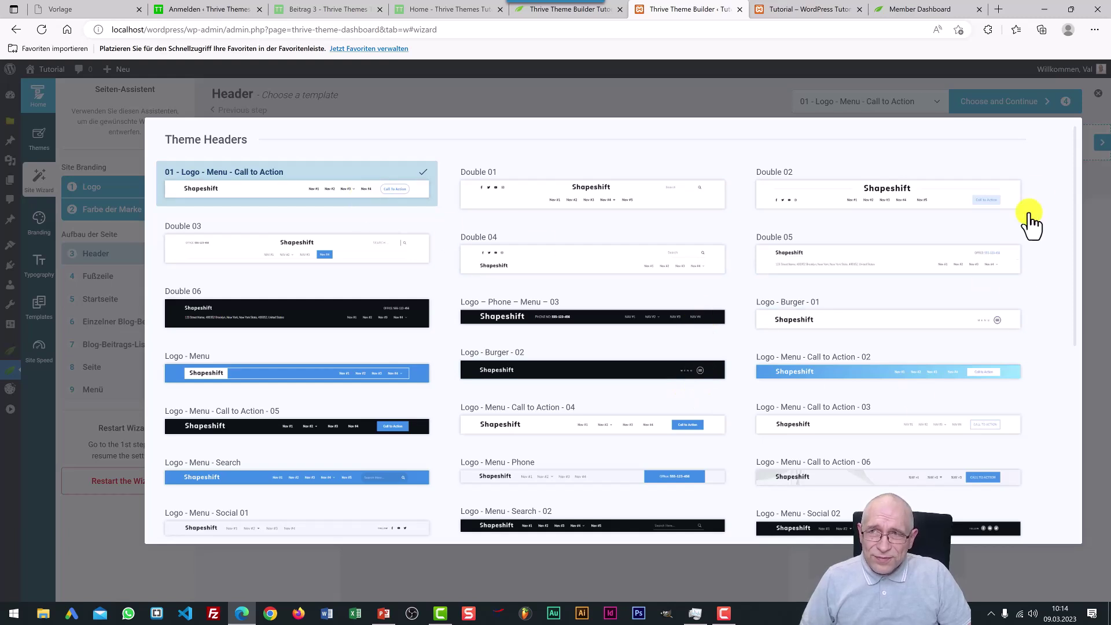
pyautogui.click(371, 192)
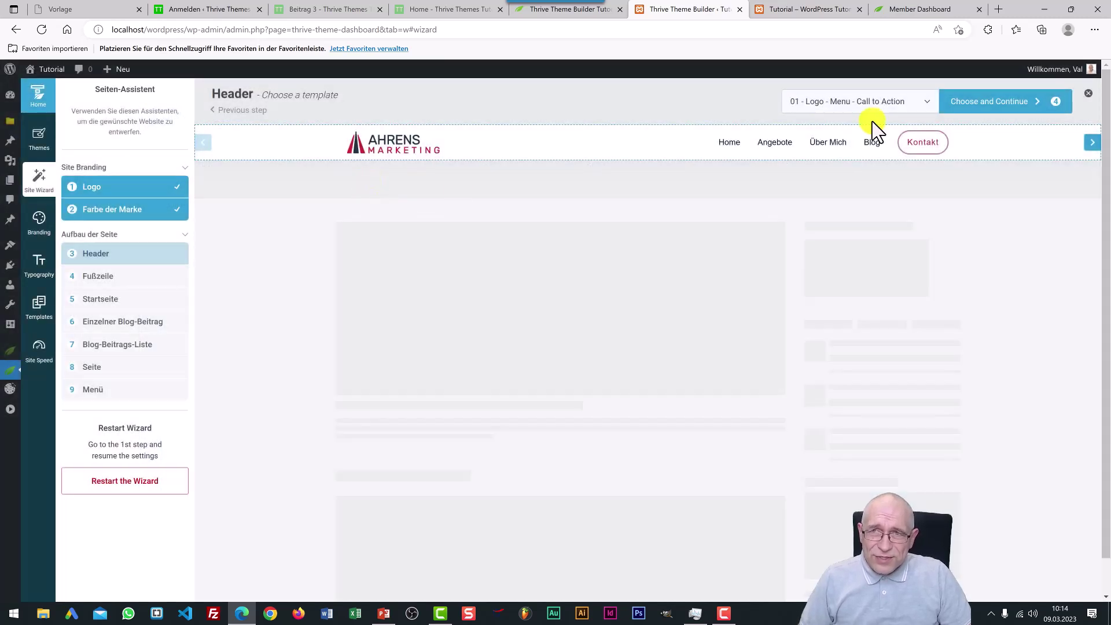
pyautogui.click(989, 103)
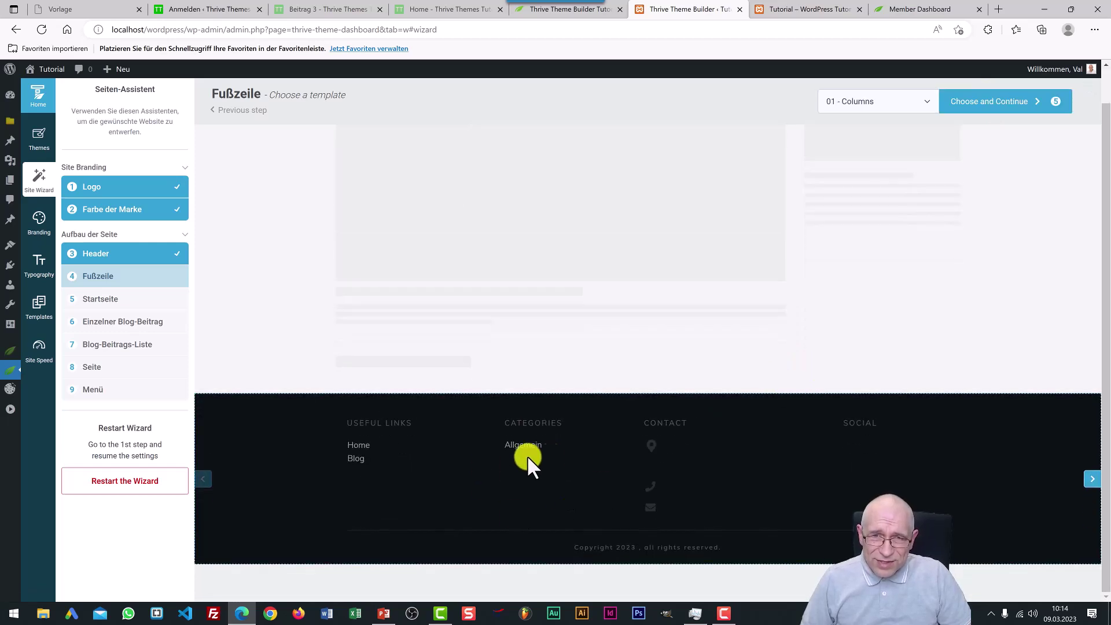
# Step: Look through the footer templates, choose "01 - Columns" under Theme Footers and continue to the homepage step
pyautogui.click(924, 106)
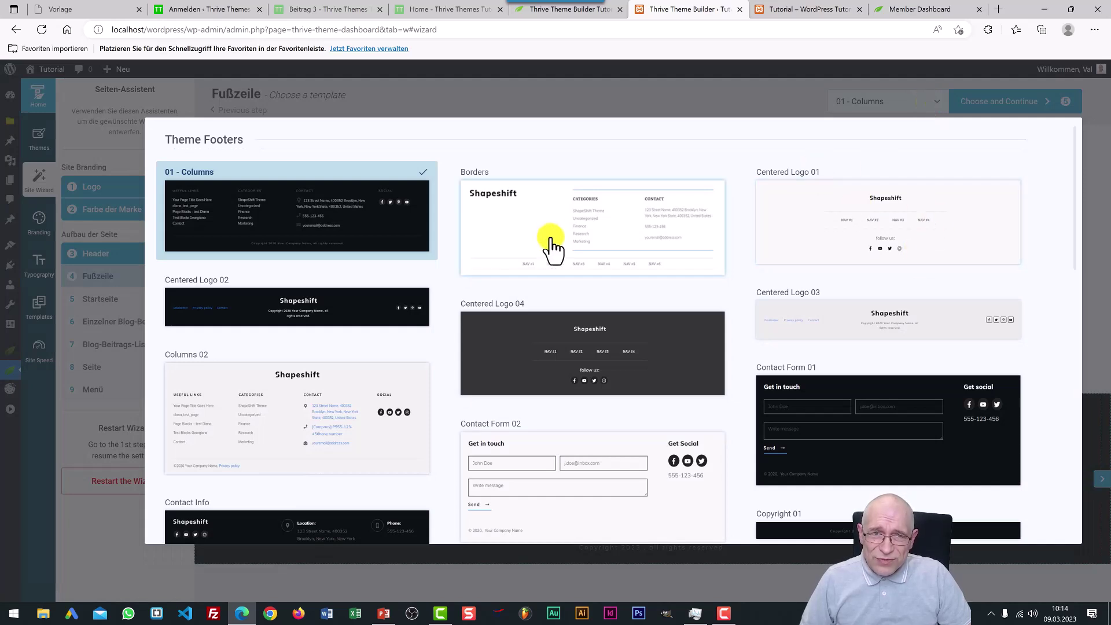
pyautogui.scroll(-6, 778, 312)
pyautogui.scroll(-10, 779, 312)
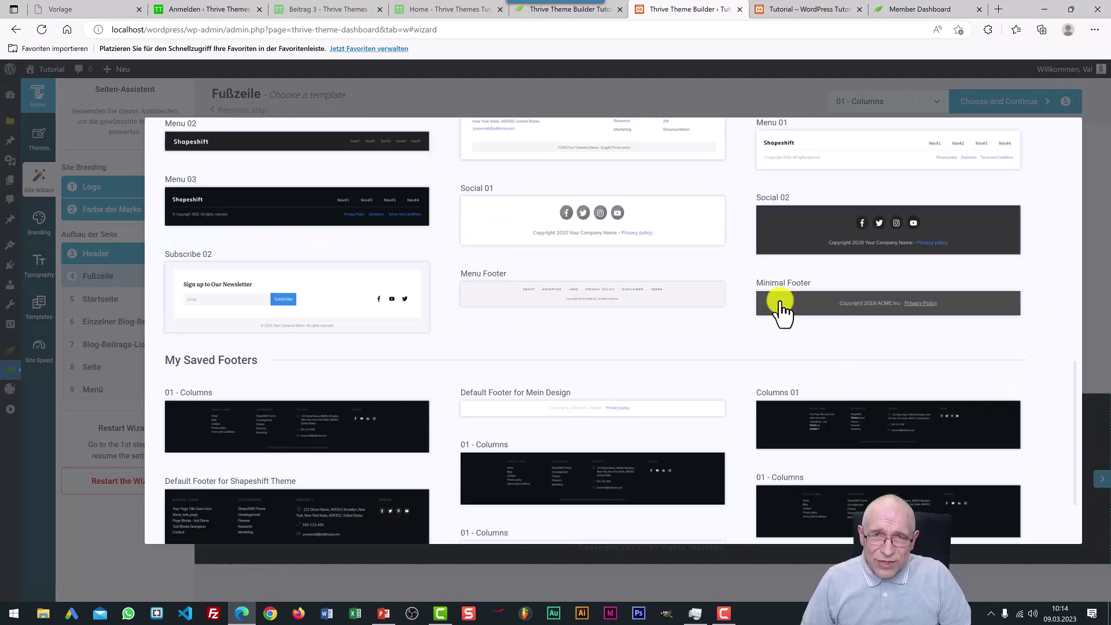
pyautogui.scroll(15, 780, 305)
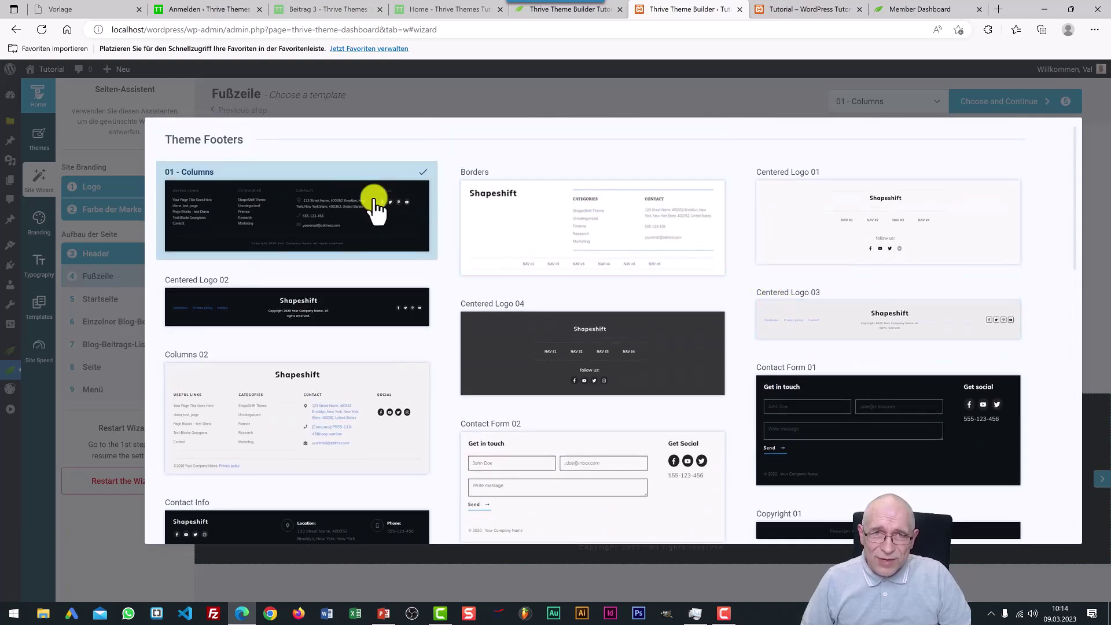
pyautogui.click(375, 207)
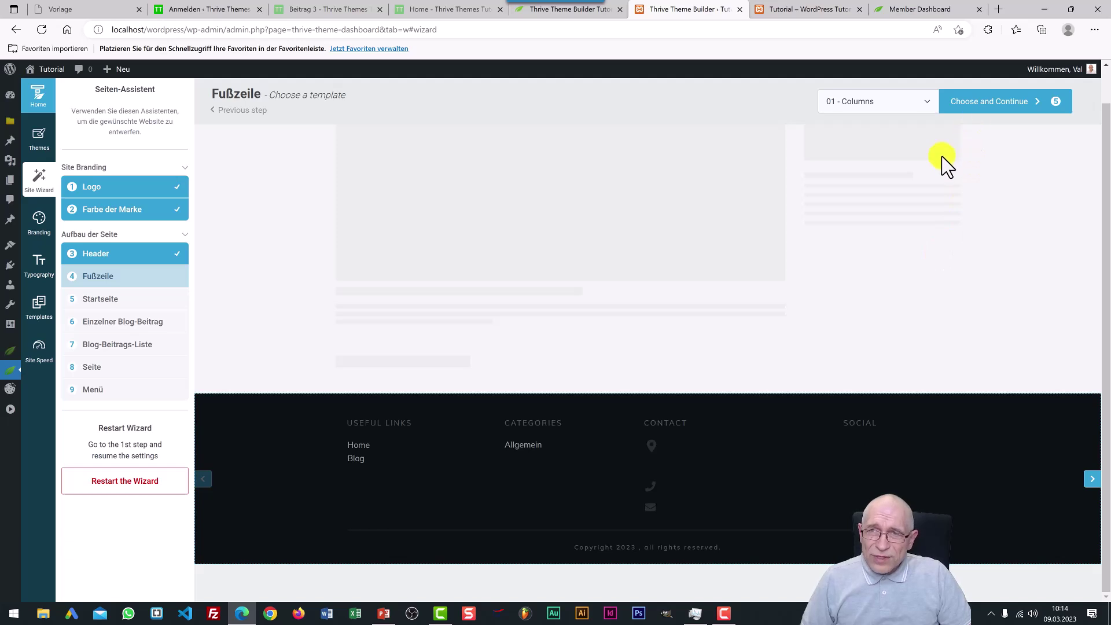
pyautogui.click(991, 109)
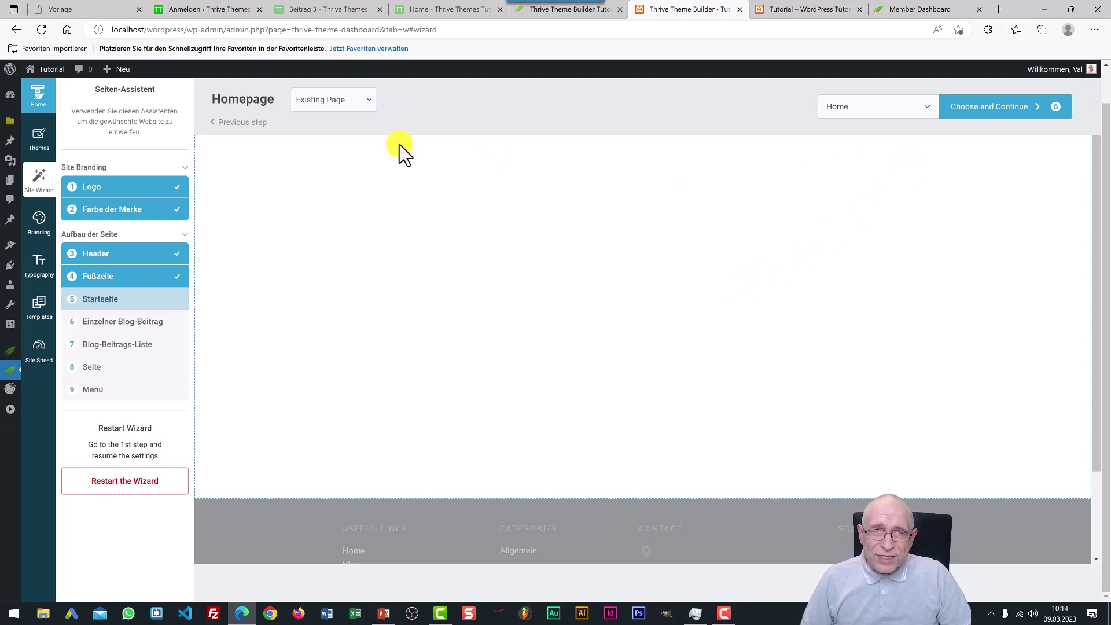
# Step: Set the homepage to the existing page "Home" and continue to the single blog post step
pyautogui.click(373, 101)
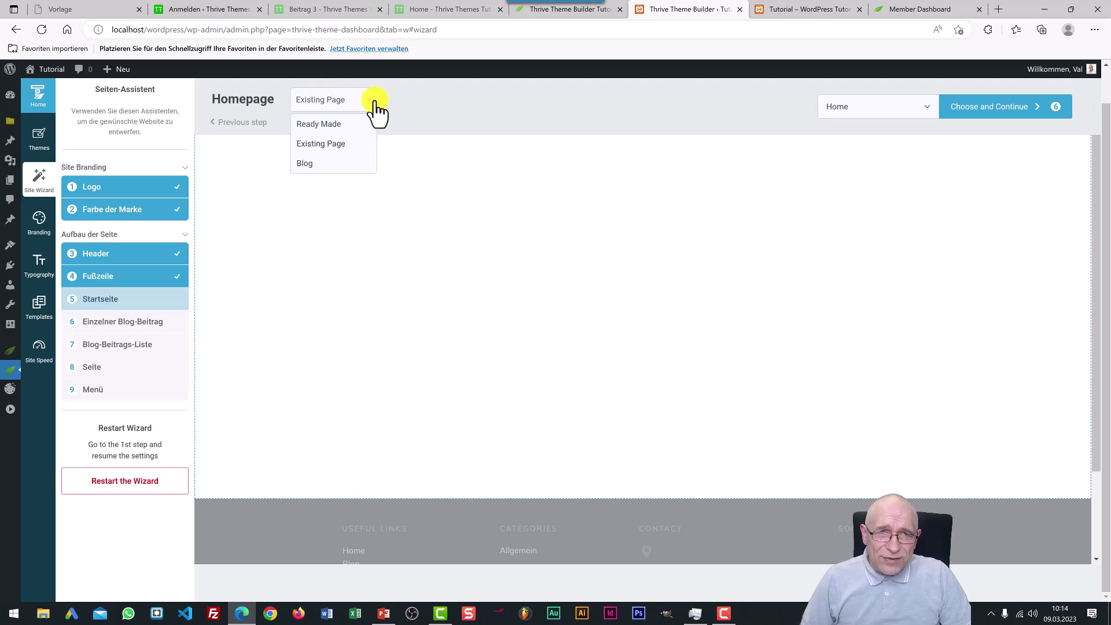
pyautogui.click(351, 145)
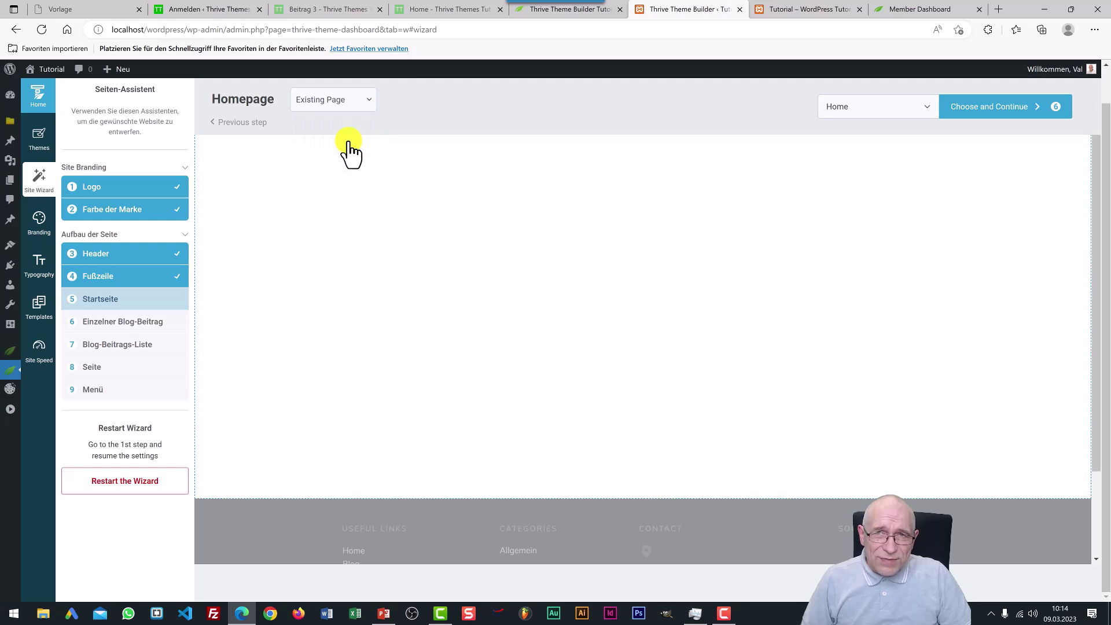
pyautogui.click(925, 108)
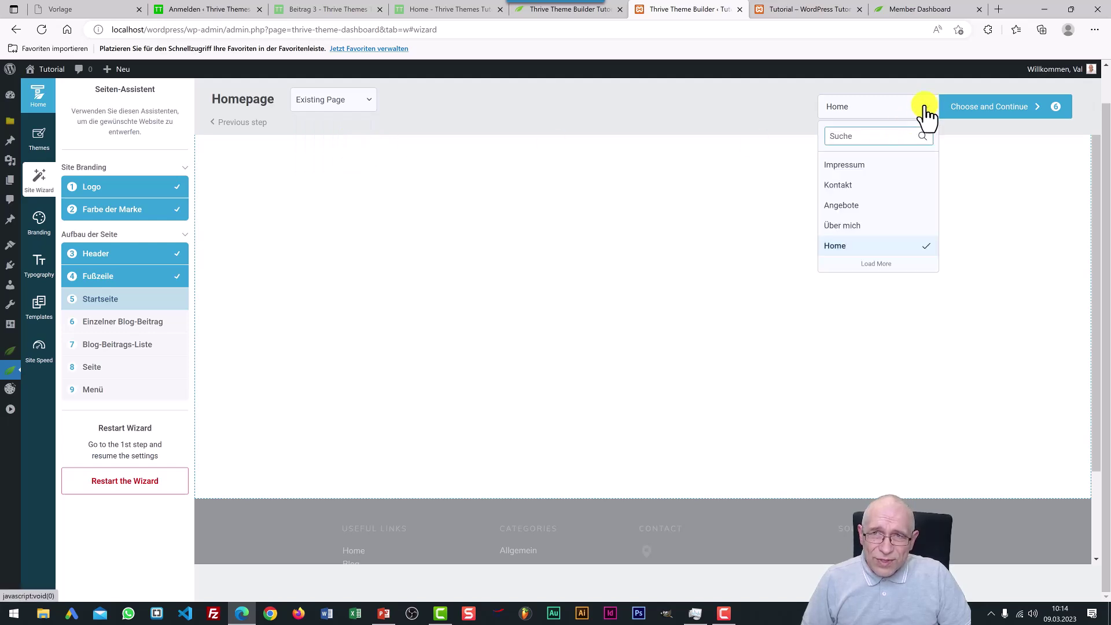
pyautogui.click(876, 250)
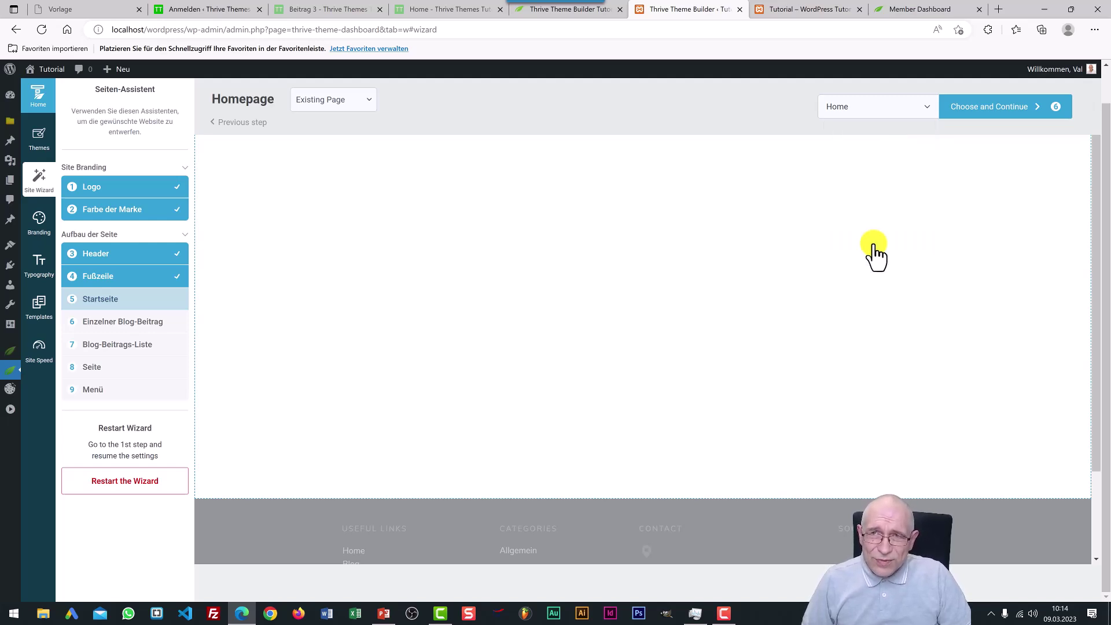
pyautogui.click(1009, 110)
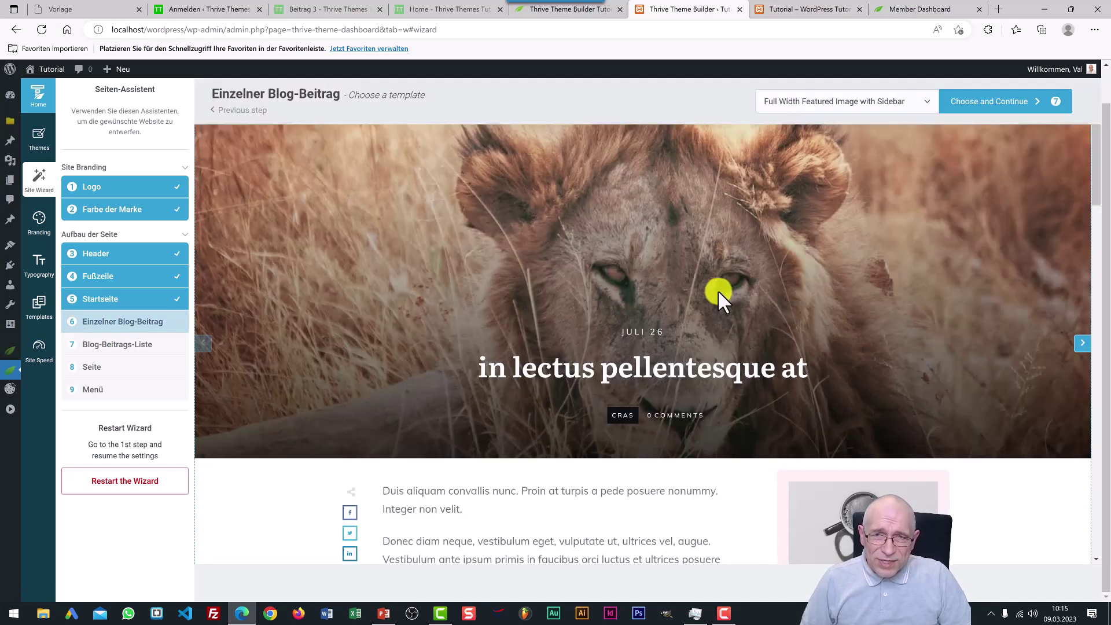
# Step: Look through the single blog post templates and choose "Featured Image with Sidebar"
pyautogui.scroll(-15, 788, 287)
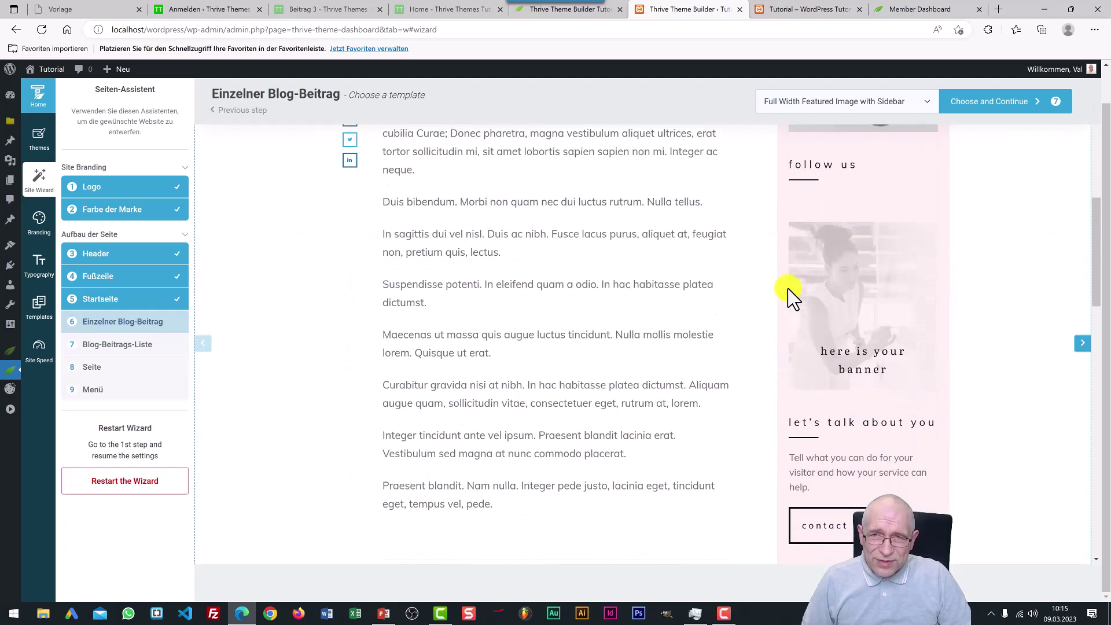
pyautogui.scroll(15, 788, 289)
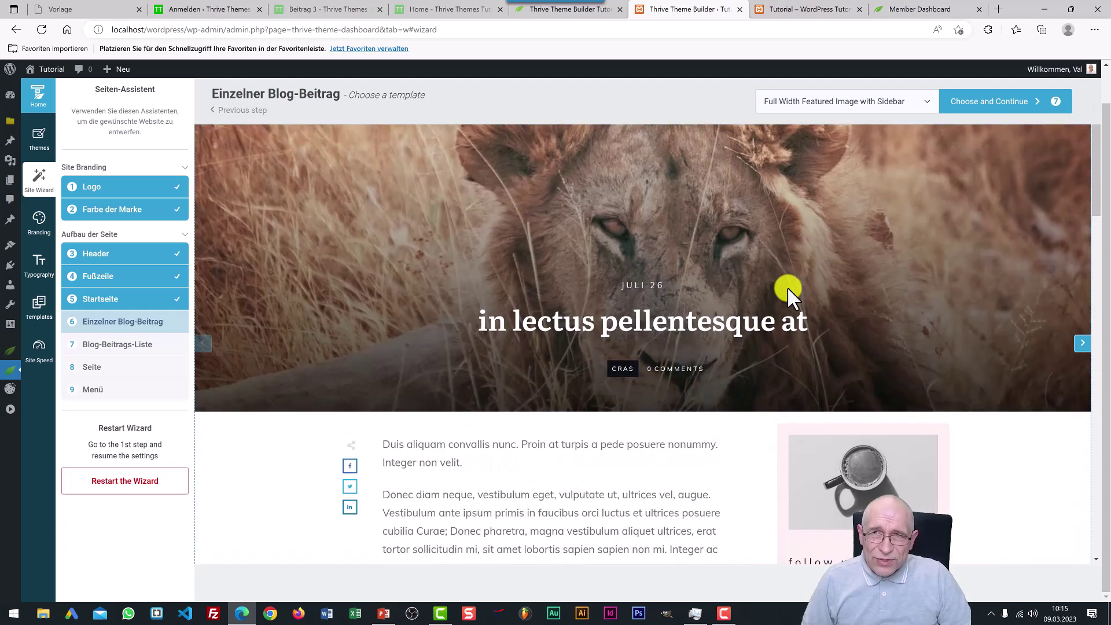
pyautogui.click(929, 107)
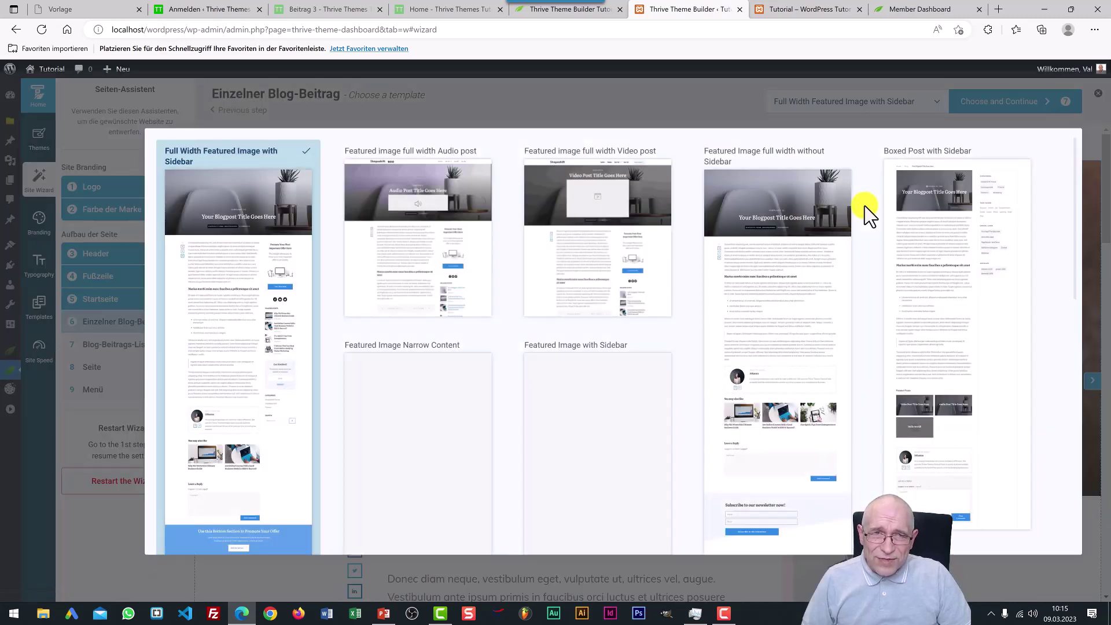
pyautogui.scroll(-7, 867, 214)
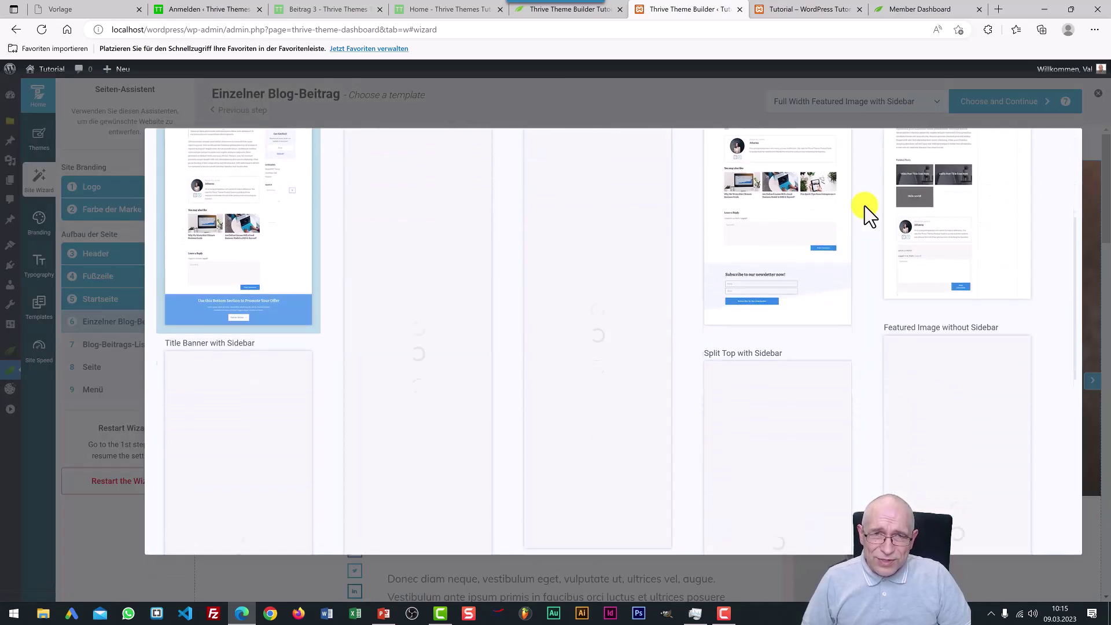
pyautogui.scroll(7, 871, 214)
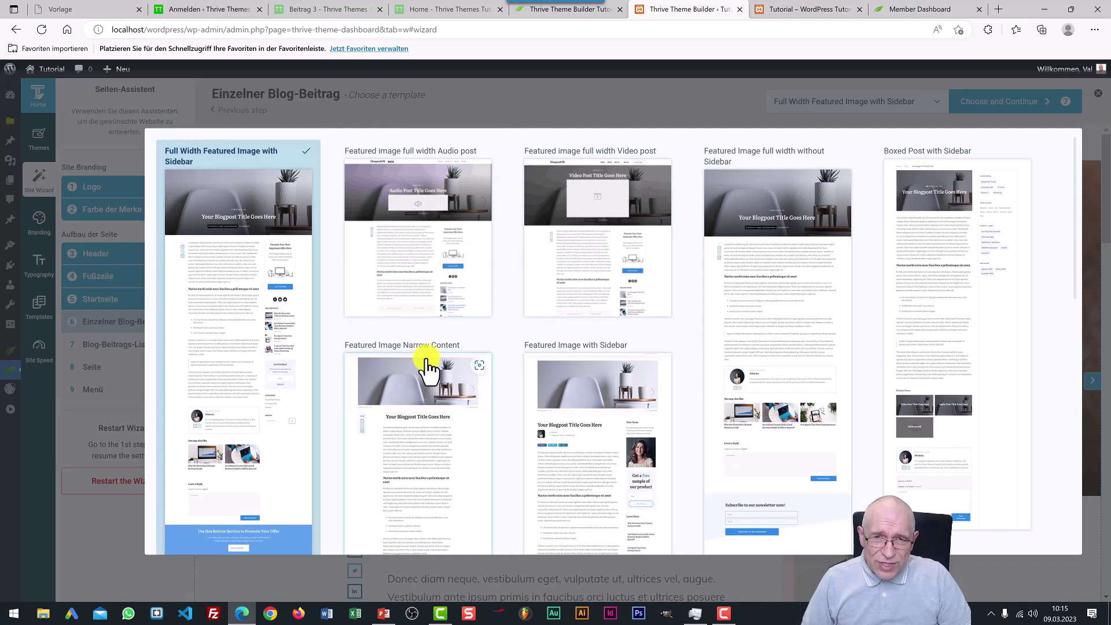
pyautogui.scroll(-10, 428, 367)
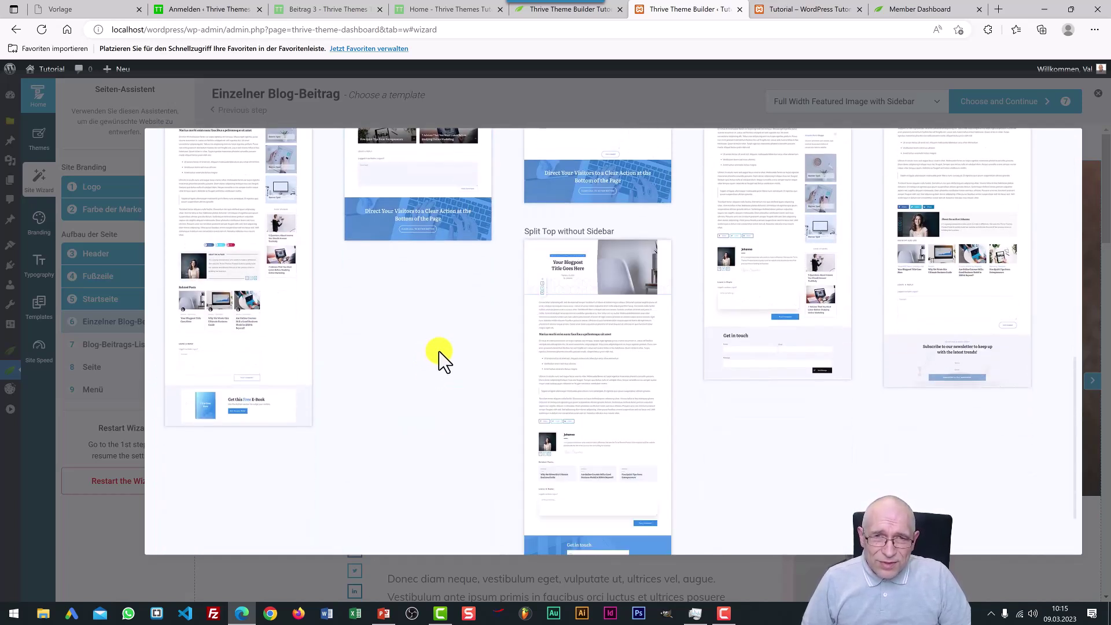
pyautogui.scroll(3, 437, 356)
pyautogui.scroll(1, 442, 360)
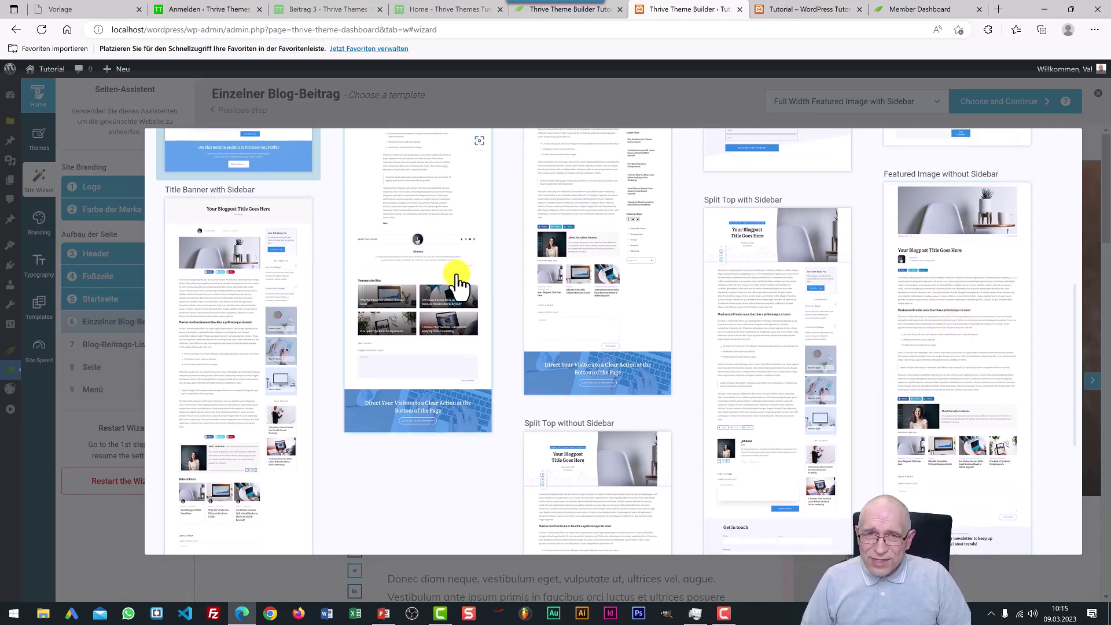
pyautogui.scroll(3, 454, 286)
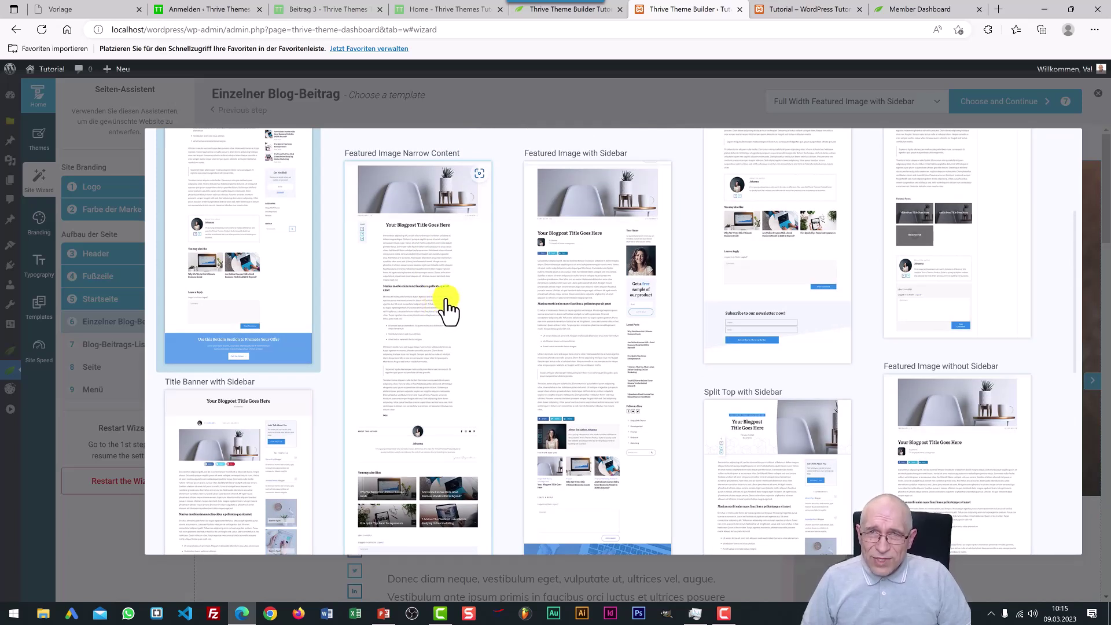
pyautogui.click(590, 282)
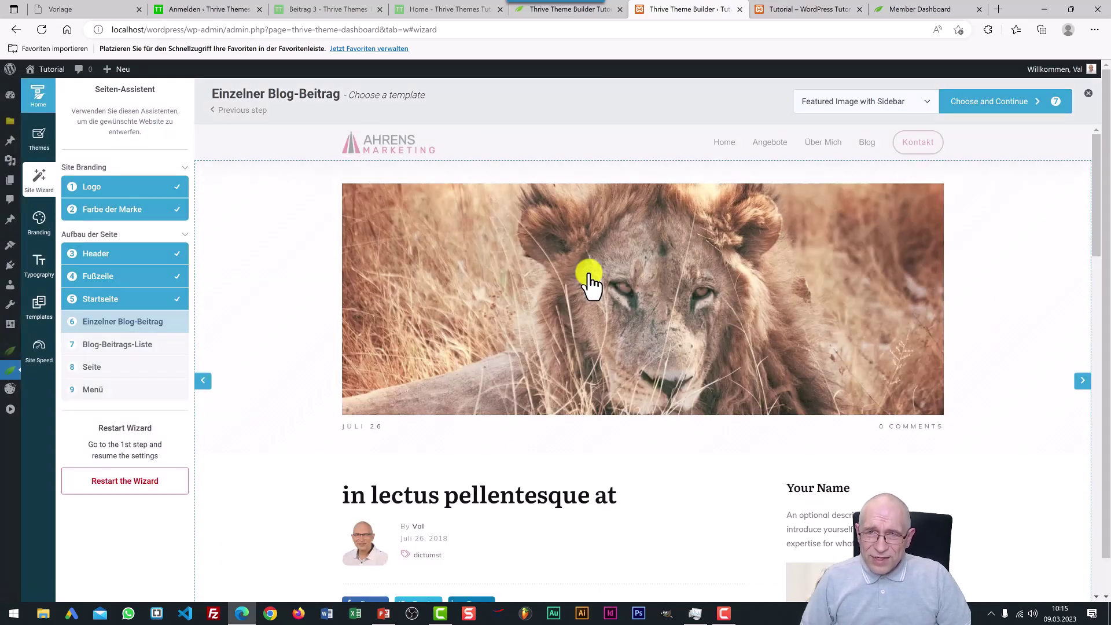
# Step: Review the blog post preview from article to author box, accept the template and continue to the blog post list step
pyautogui.scroll(-10, 590, 280)
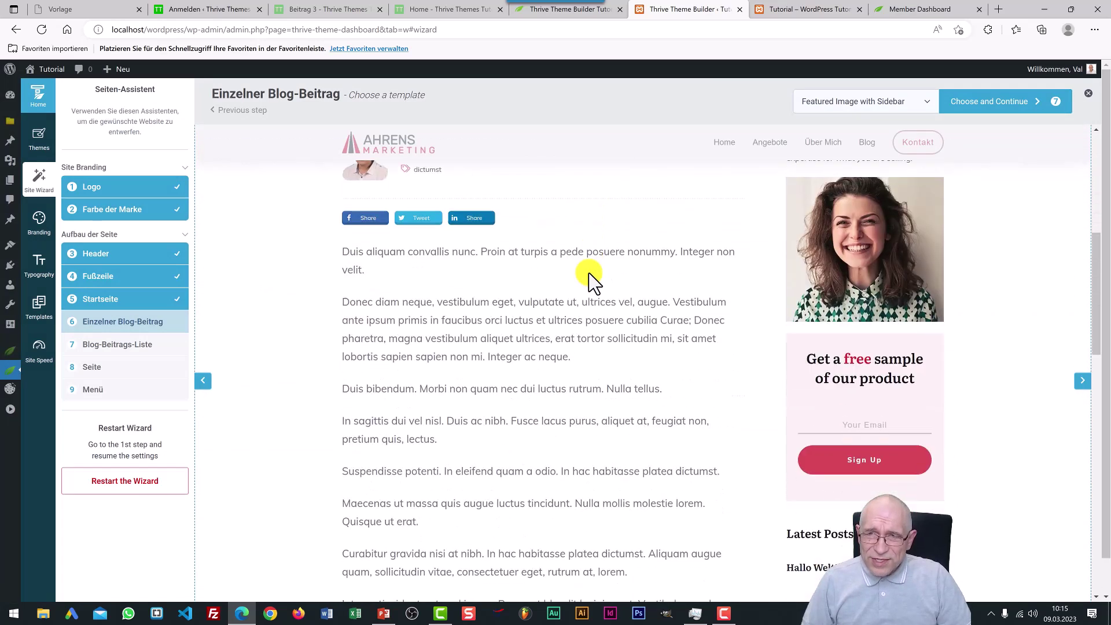
pyautogui.scroll(-1, 590, 281)
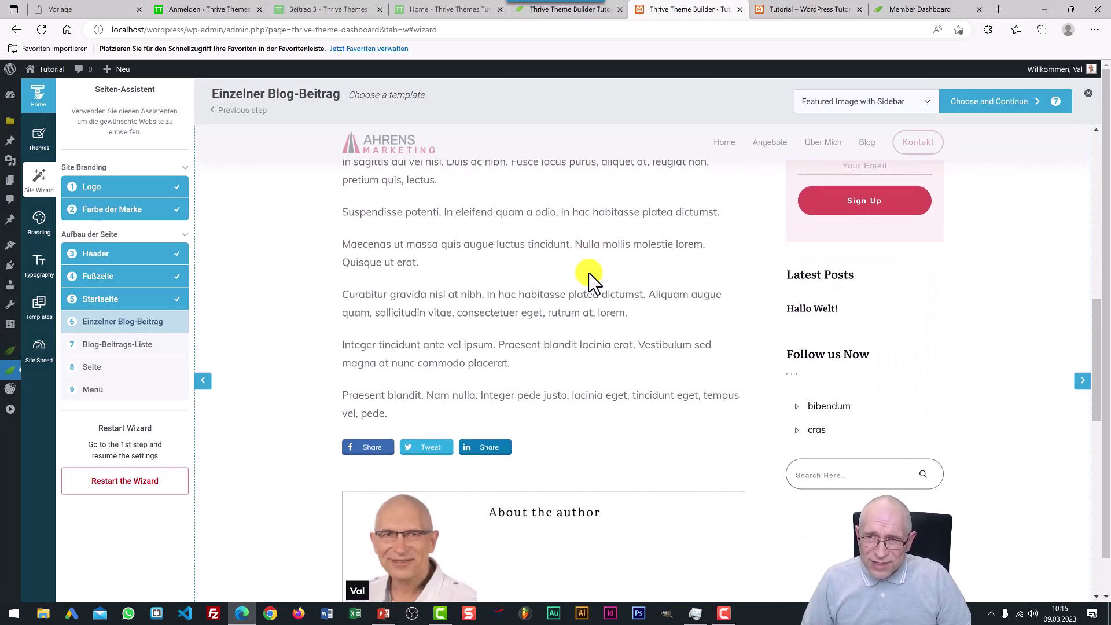
pyautogui.scroll(10, 590, 280)
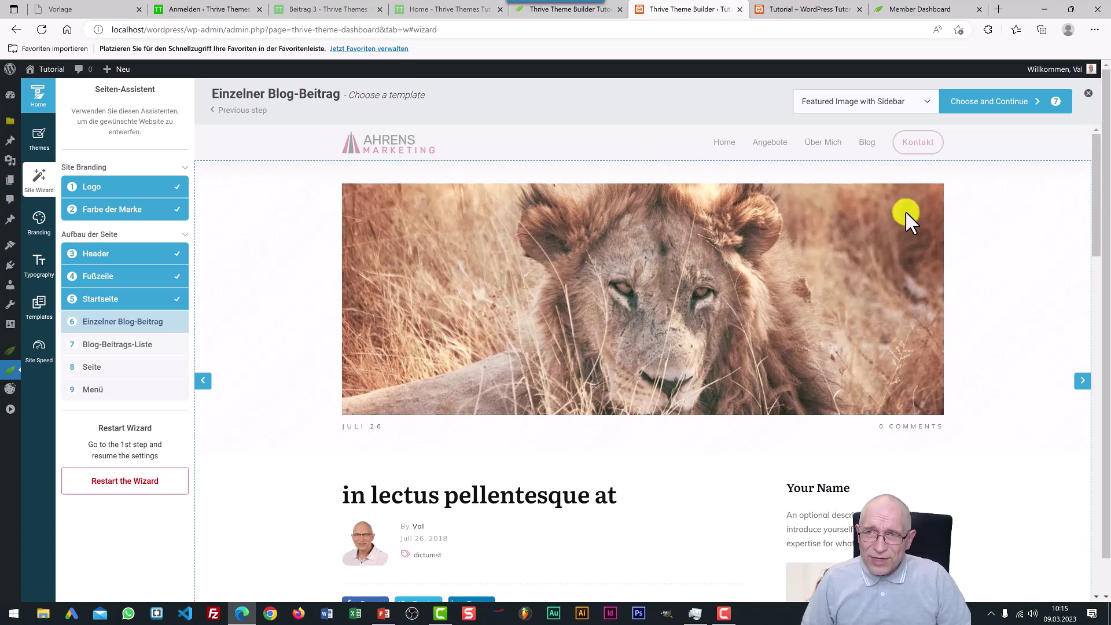
pyautogui.click(999, 110)
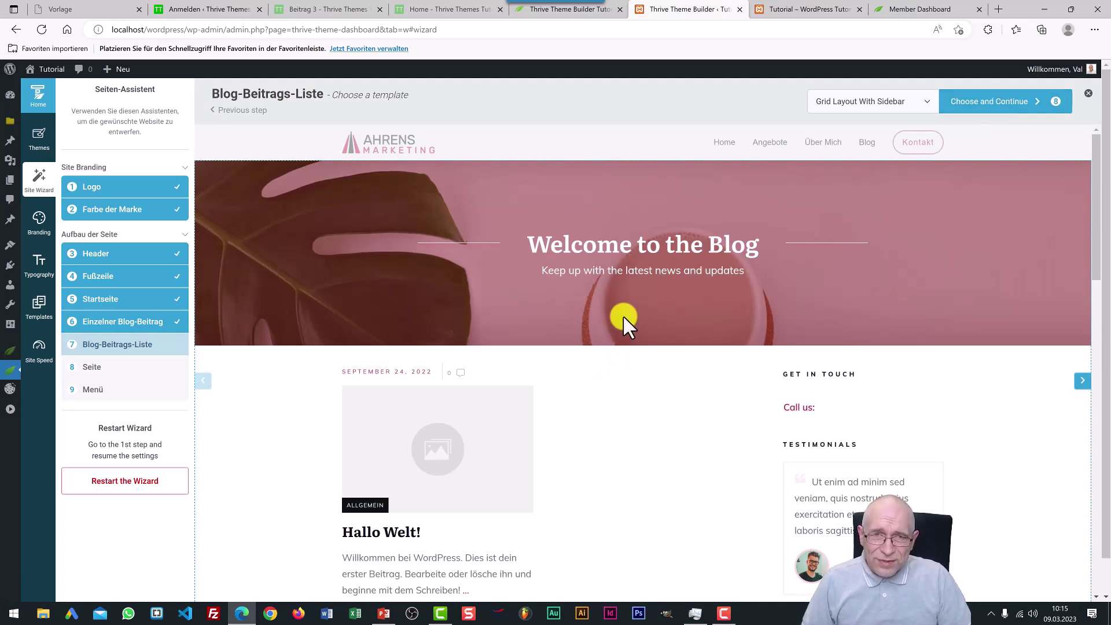
# Step: Choose the "List Layout Without Sidebar" template for the blog post list, review its preview and continue to the page step
pyautogui.scroll(-10, 622, 315)
pyautogui.scroll(8, 622, 315)
pyautogui.scroll(3, 624, 317)
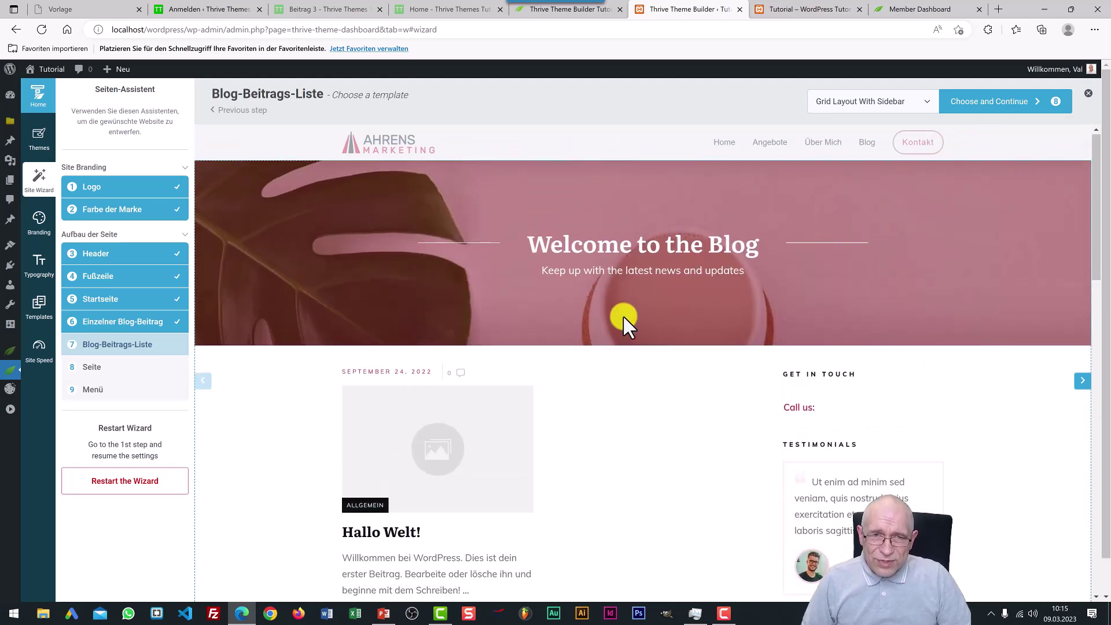
pyautogui.click(927, 110)
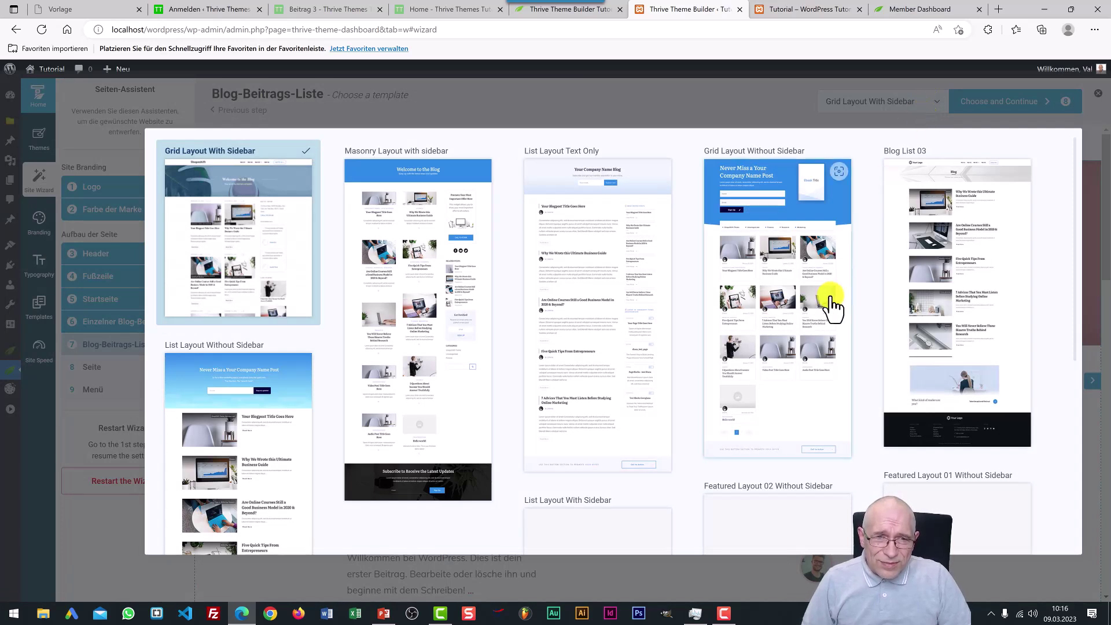
pyautogui.click(258, 438)
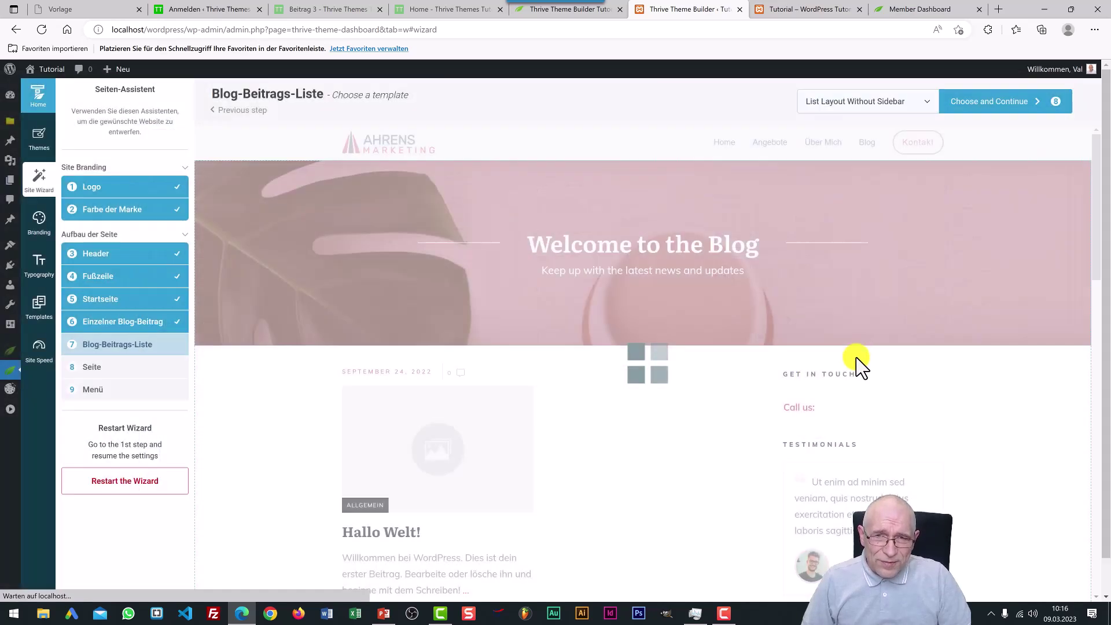
pyautogui.scroll(-3, 882, 322)
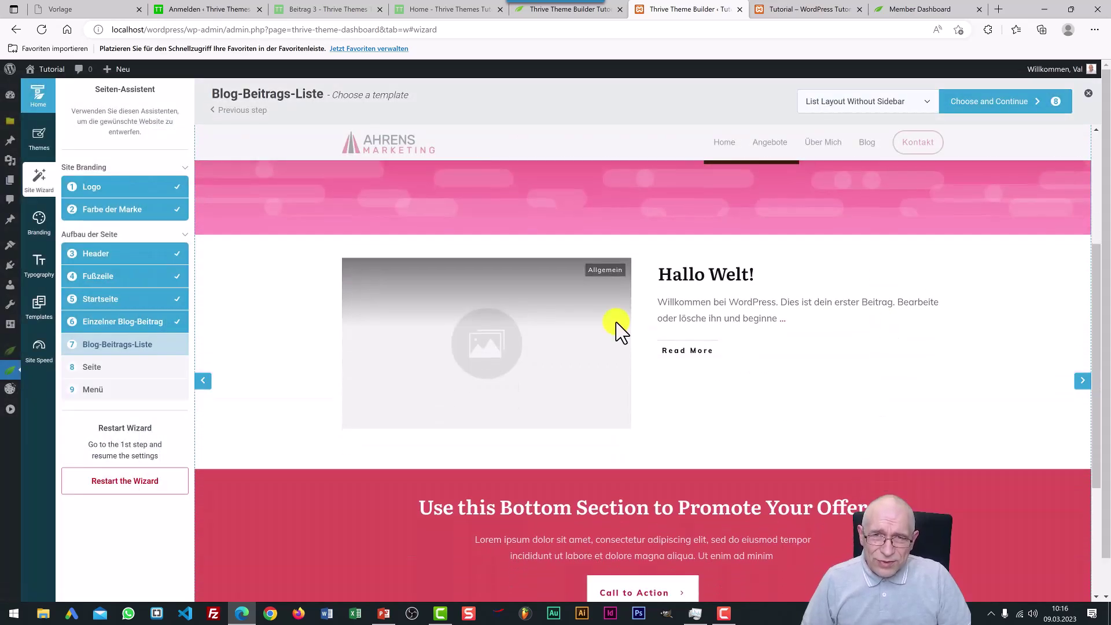
pyautogui.scroll(-4, 800, 328)
pyautogui.scroll(7, 798, 331)
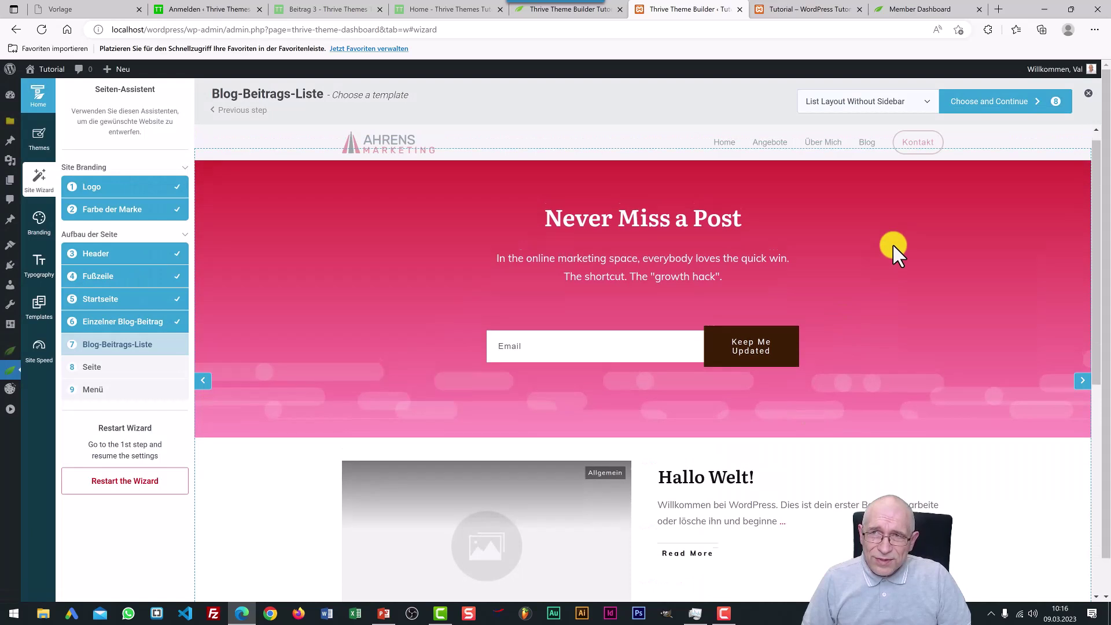
pyautogui.click(992, 108)
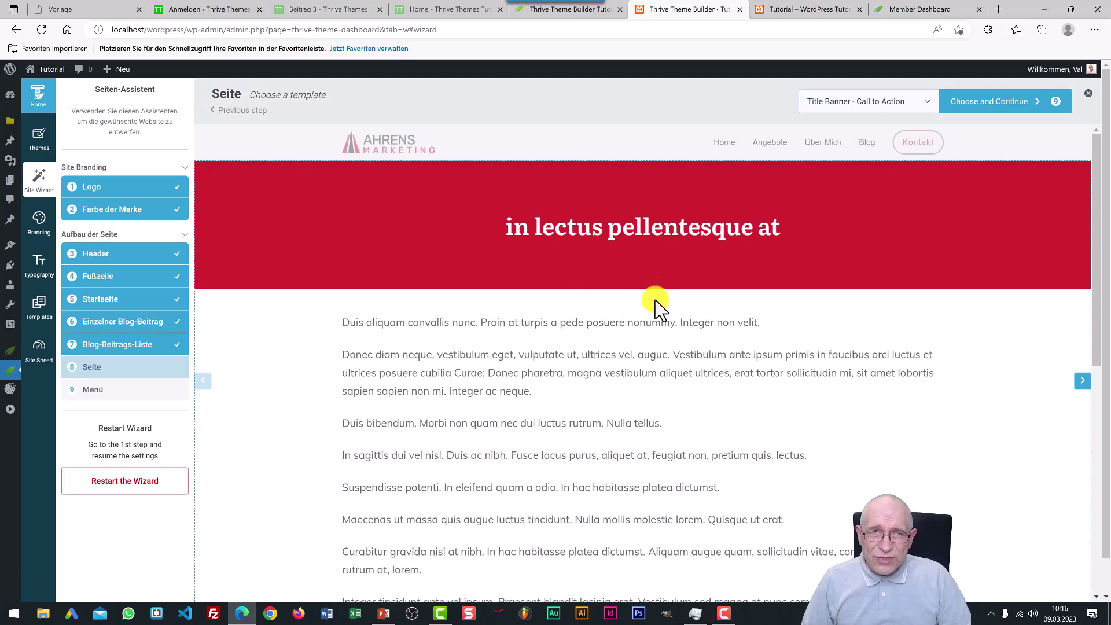
# Step: Accept the "Title Banner - Call to Action" page template, then assign Main Menu as the header menu and activate the menus on the site
pyautogui.click(1002, 108)
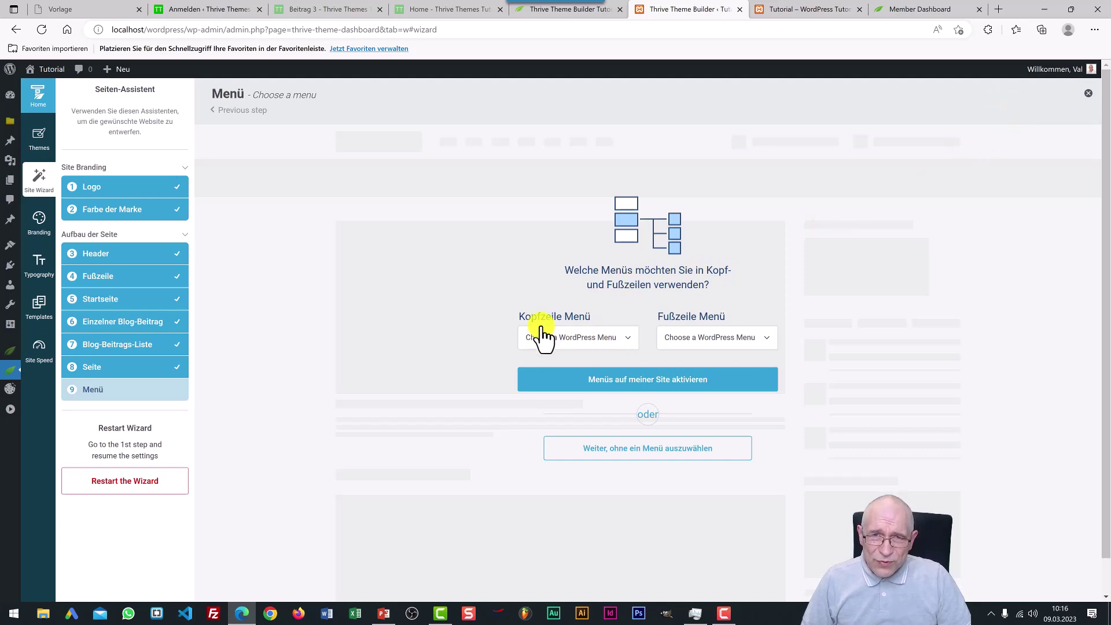
pyautogui.click(625, 341)
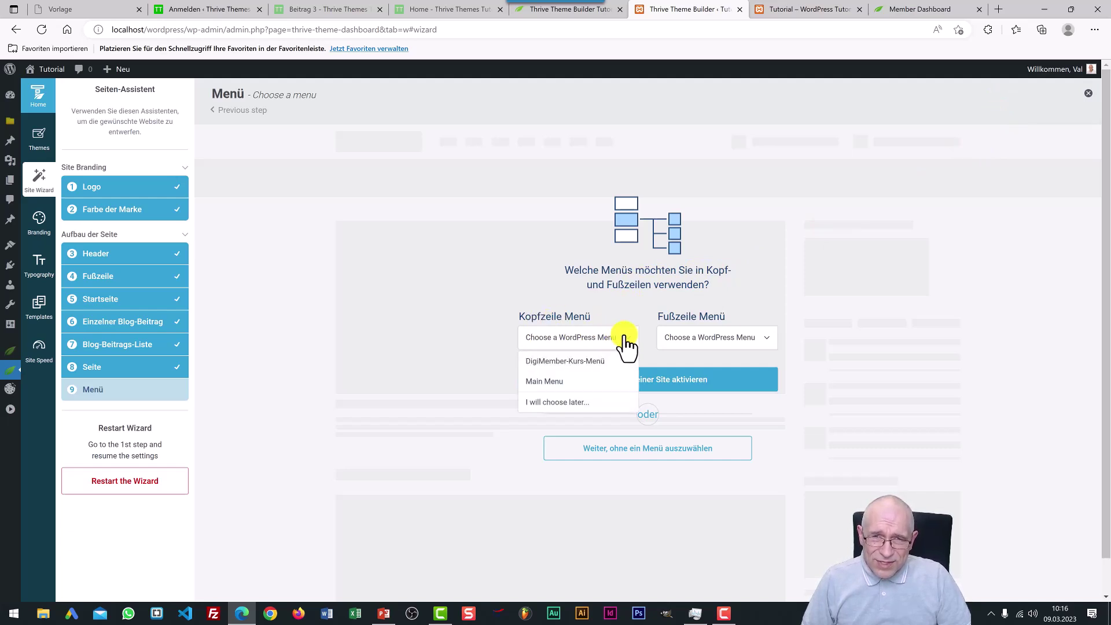
pyautogui.click(545, 383)
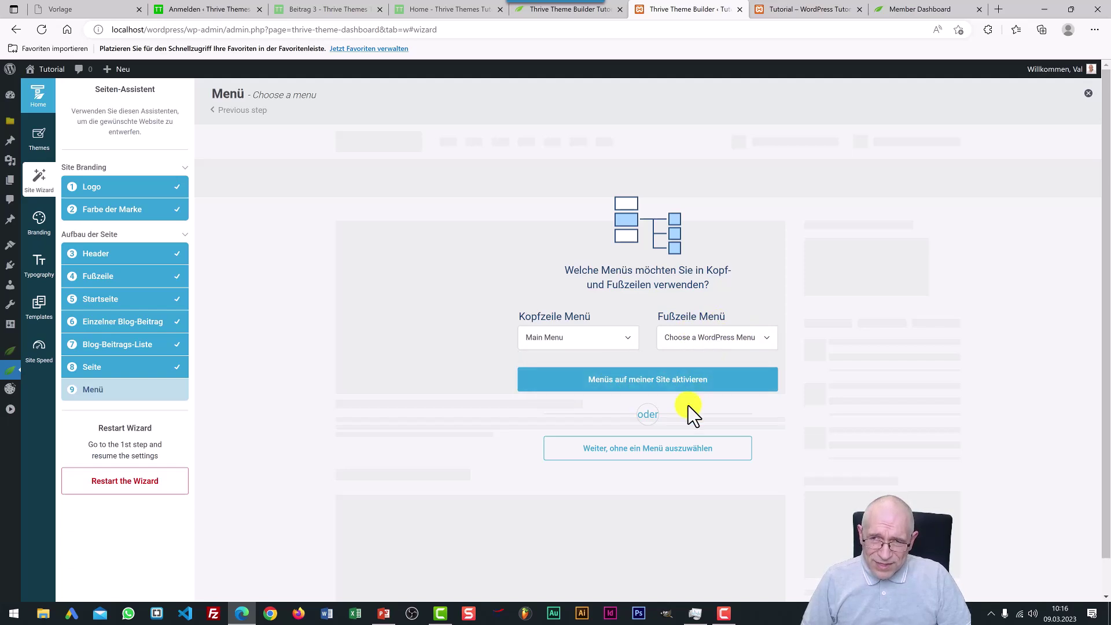
pyautogui.click(633, 386)
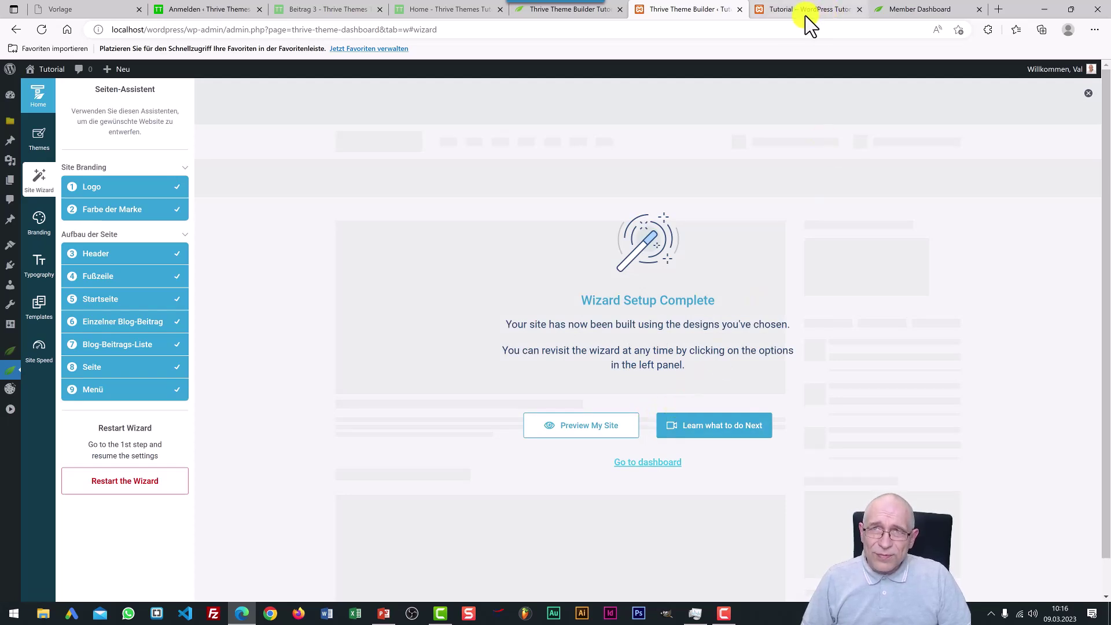
# Step: Preview the finished site and look through the Angebote, Über Mich and Blog pages before returning to Home
pyautogui.click(593, 429)
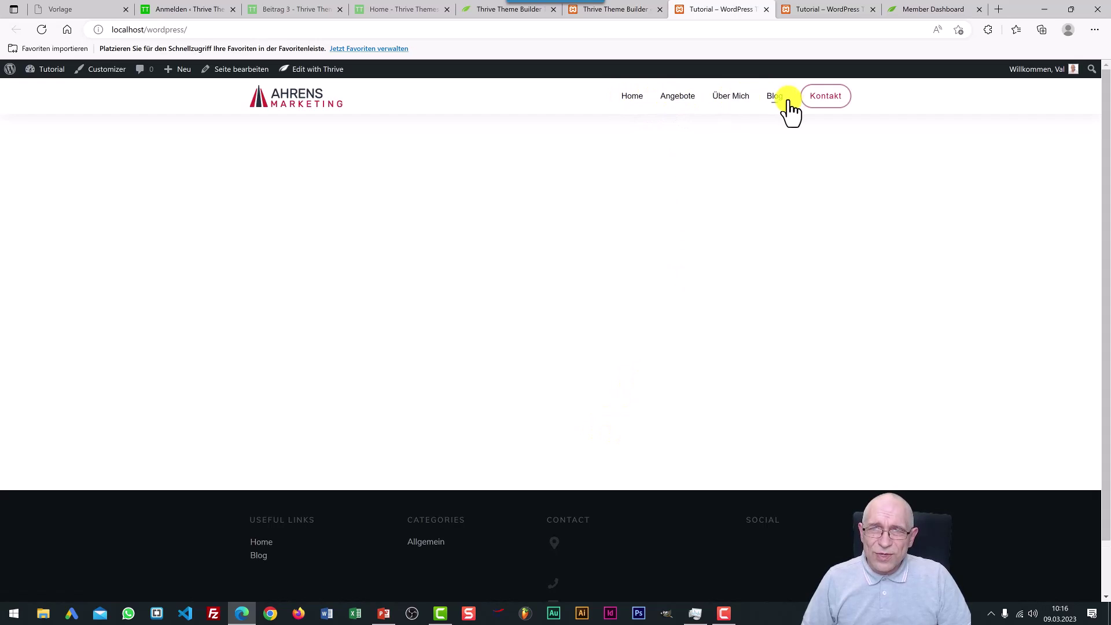
pyautogui.click(680, 100)
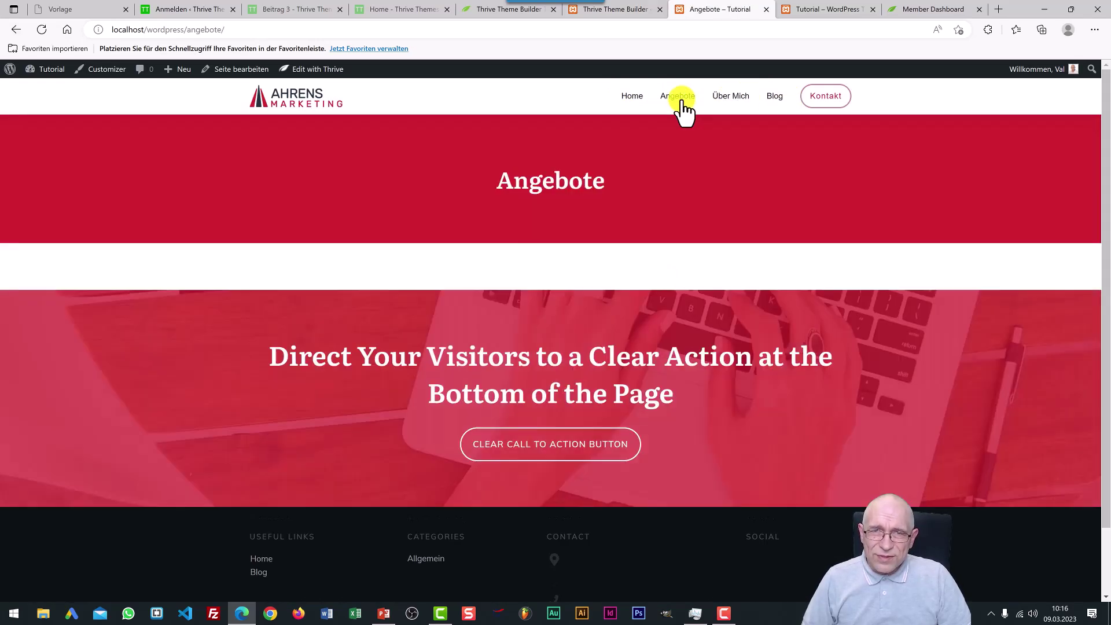
pyautogui.click(744, 103)
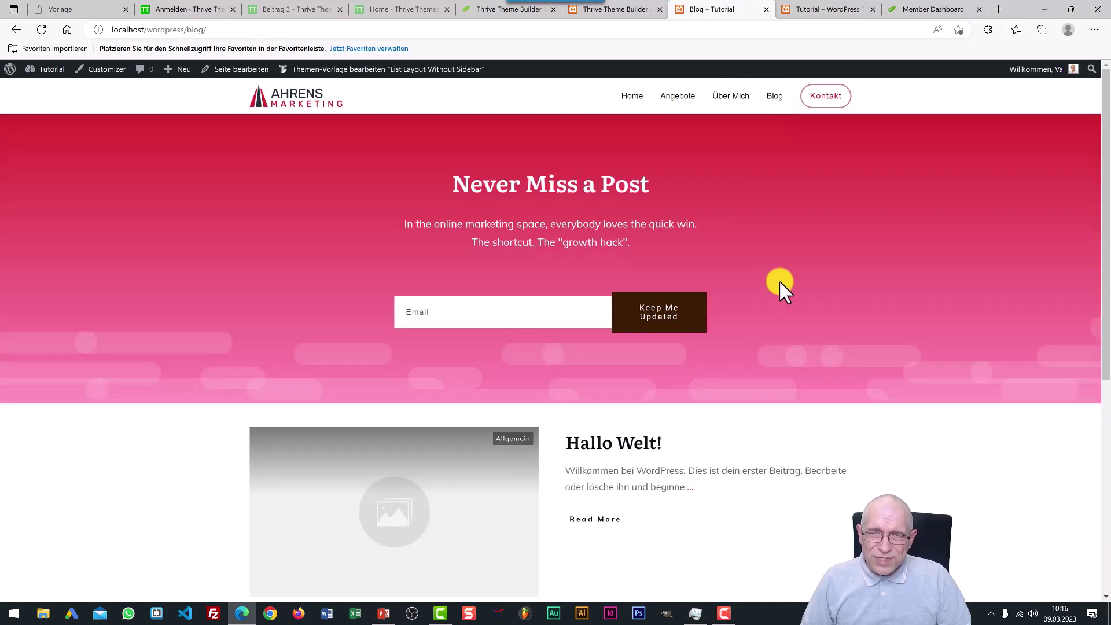
pyautogui.scroll(-4, 779, 283)
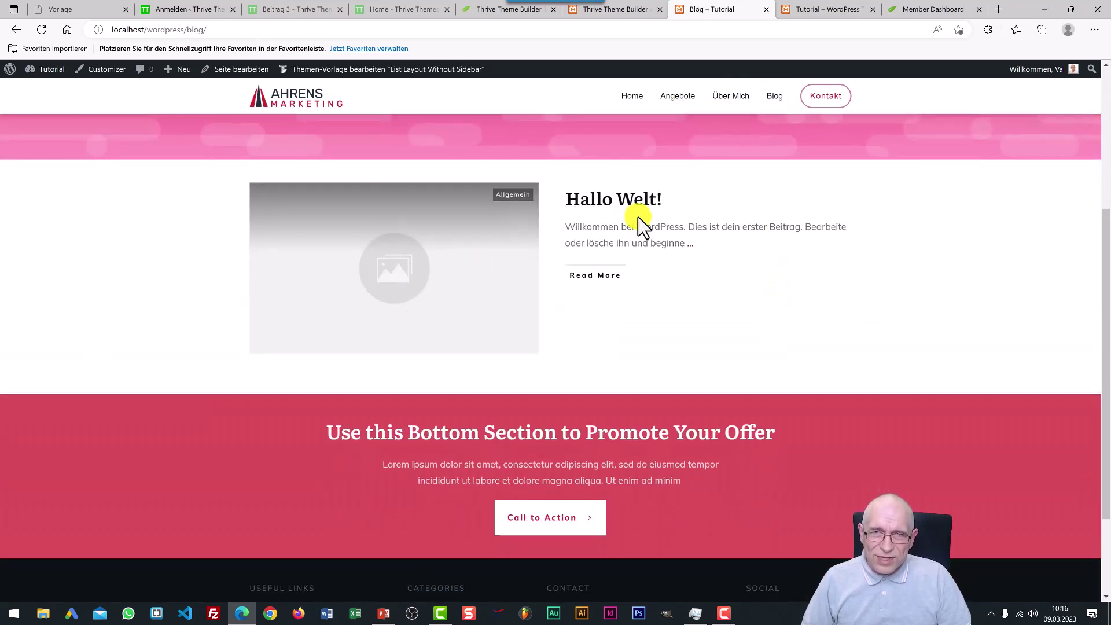
pyautogui.scroll(4, 727, 239)
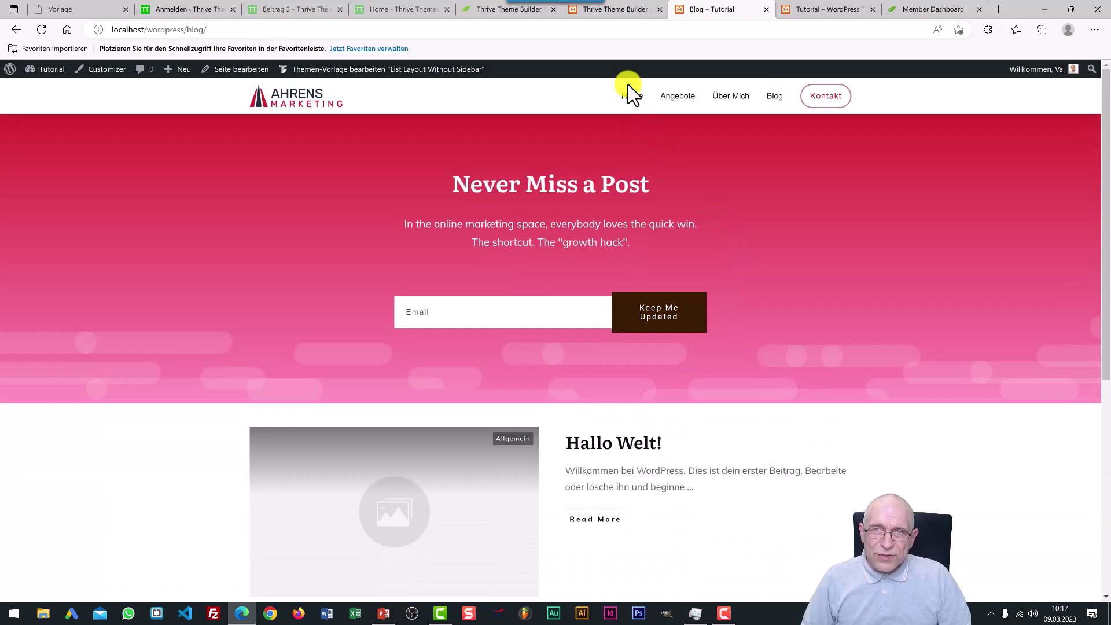
pyautogui.click(632, 99)
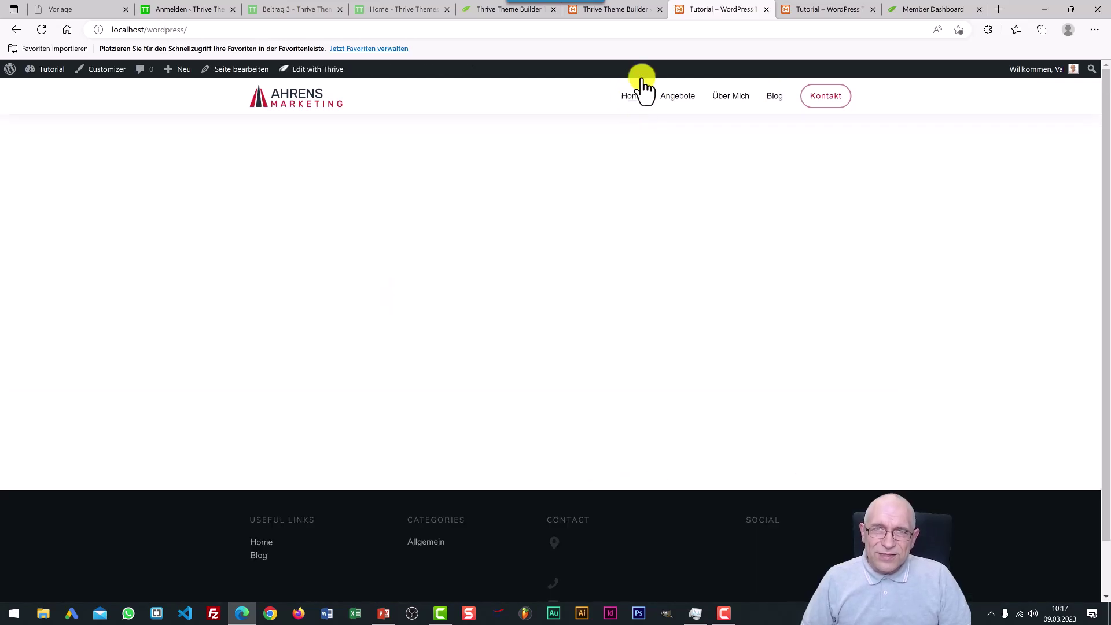
# Step: Return to the Site Wizard and revisit its Fußzeile, Logo and Farbe der Marke steps
pyautogui.click(622, 10)
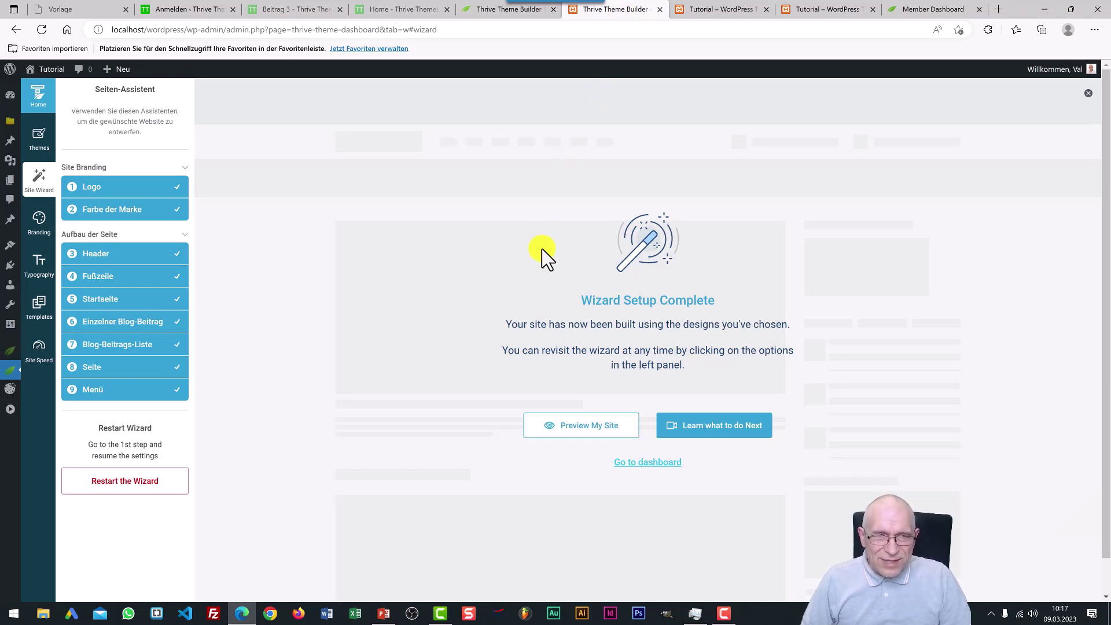
pyautogui.click(138, 278)
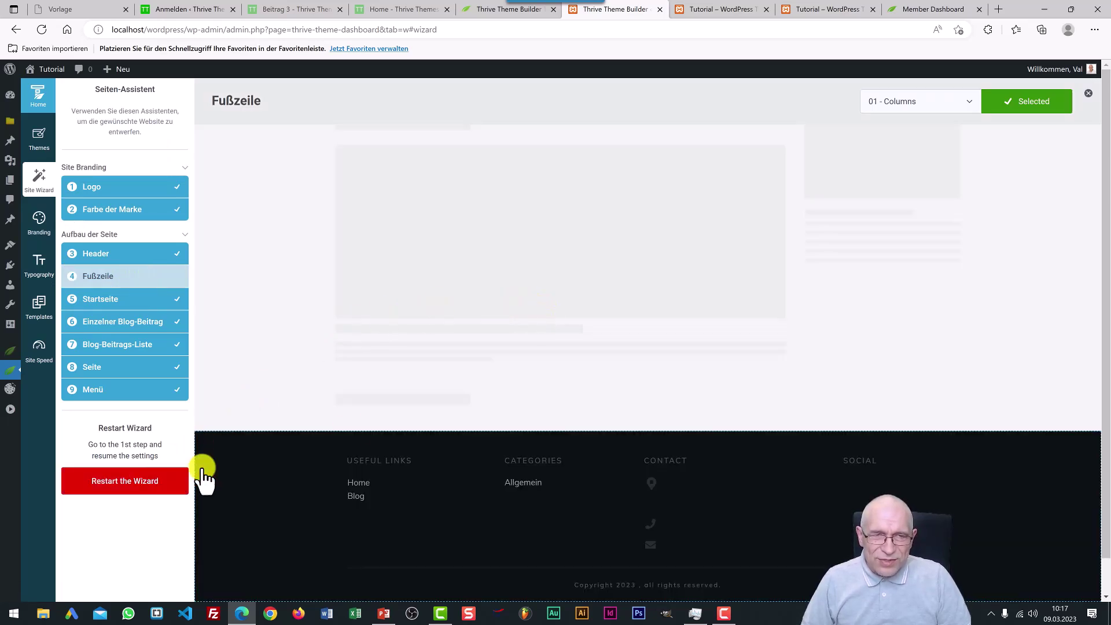
pyautogui.click(131, 188)
pyautogui.click(125, 212)
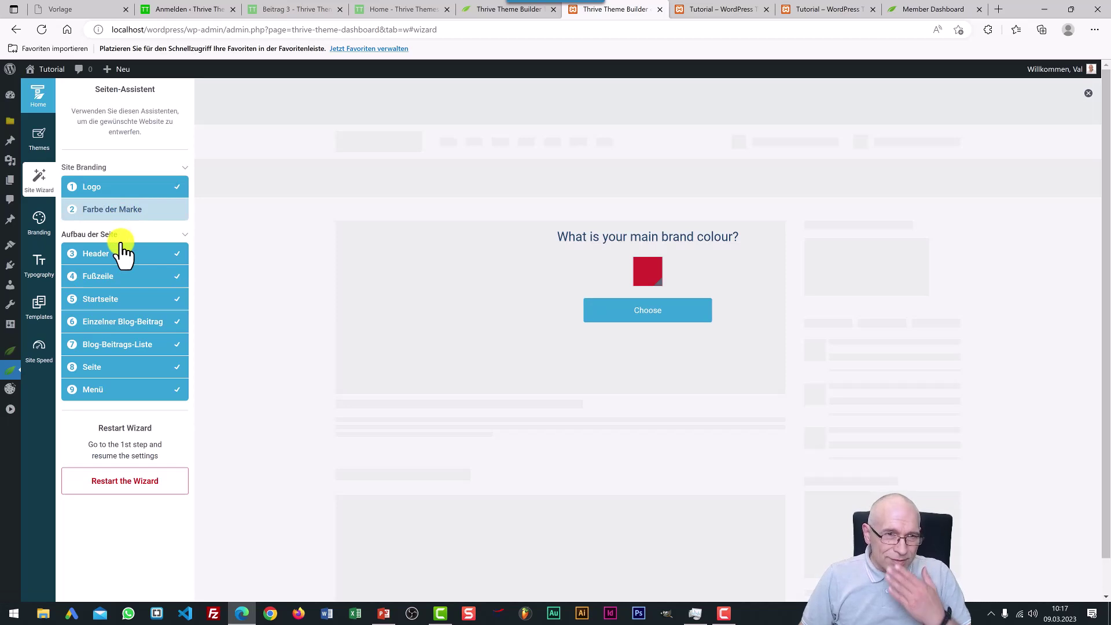
# Step: Open the theme's Branding settings and review the theme colours and the dark and light logo versions
pyautogui.click(39, 221)
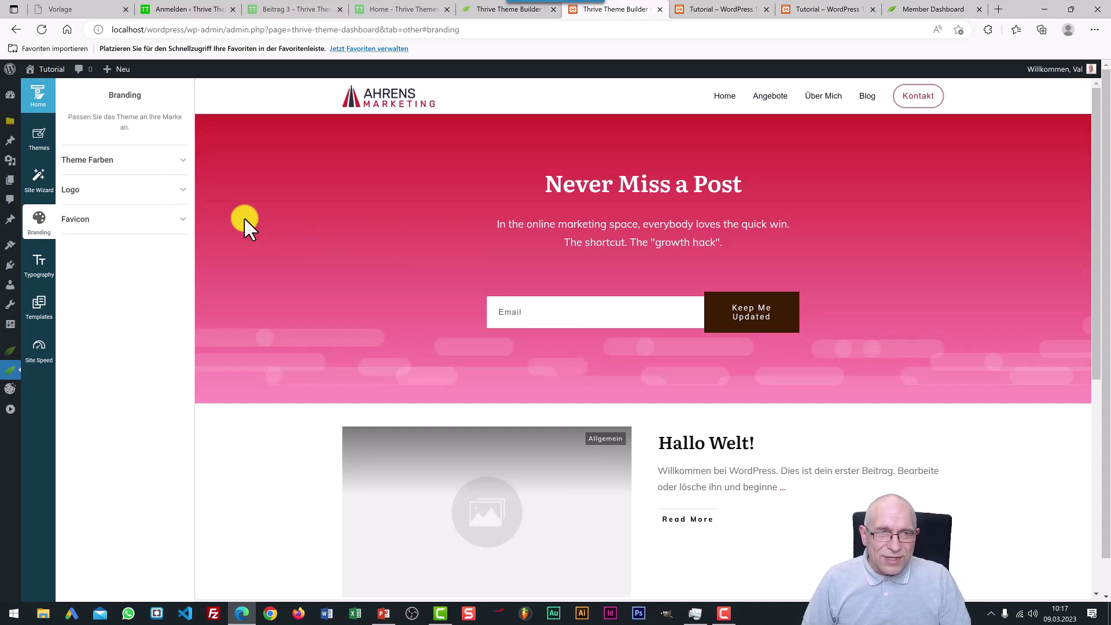
pyautogui.click(152, 161)
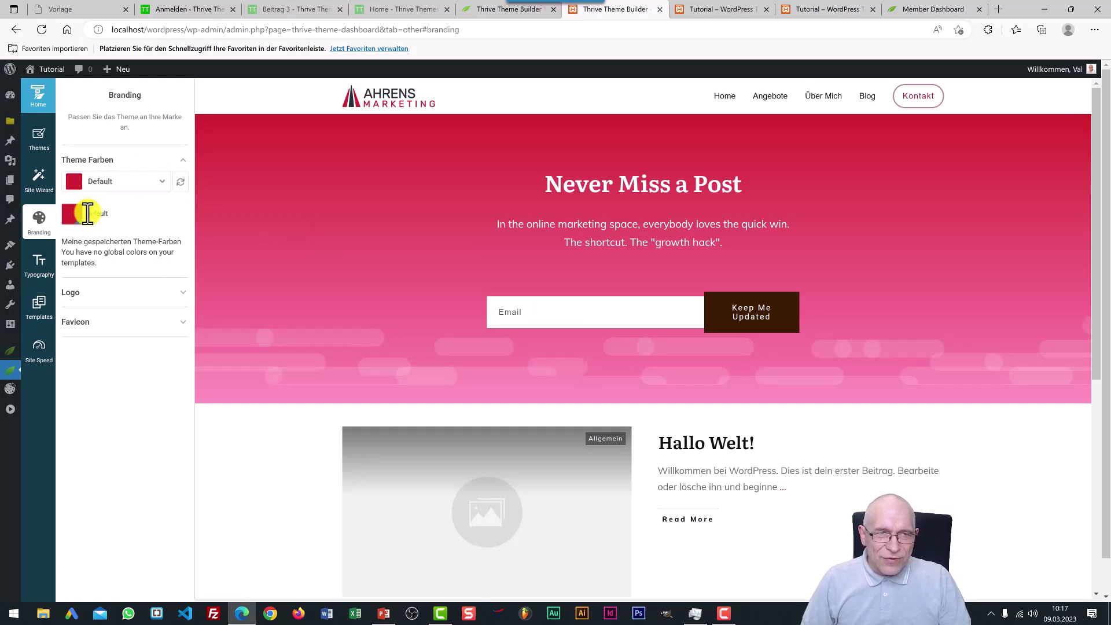
pyautogui.click(176, 298)
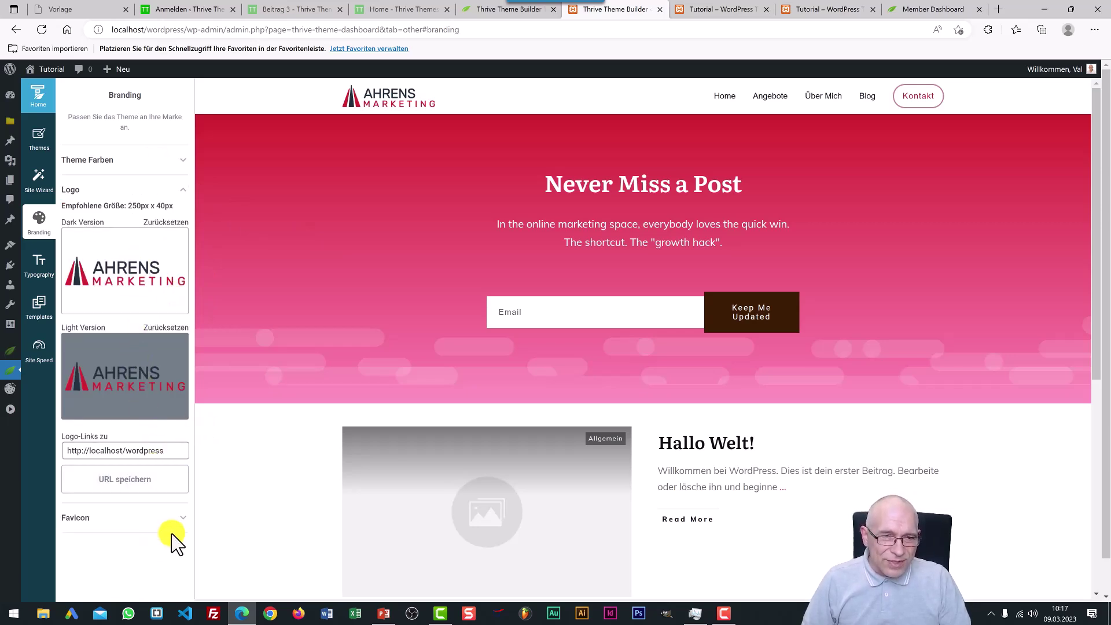
# Step: Upload favicon.png from the Desktop folder to the media library for the site's favicon
pyautogui.click(180, 517)
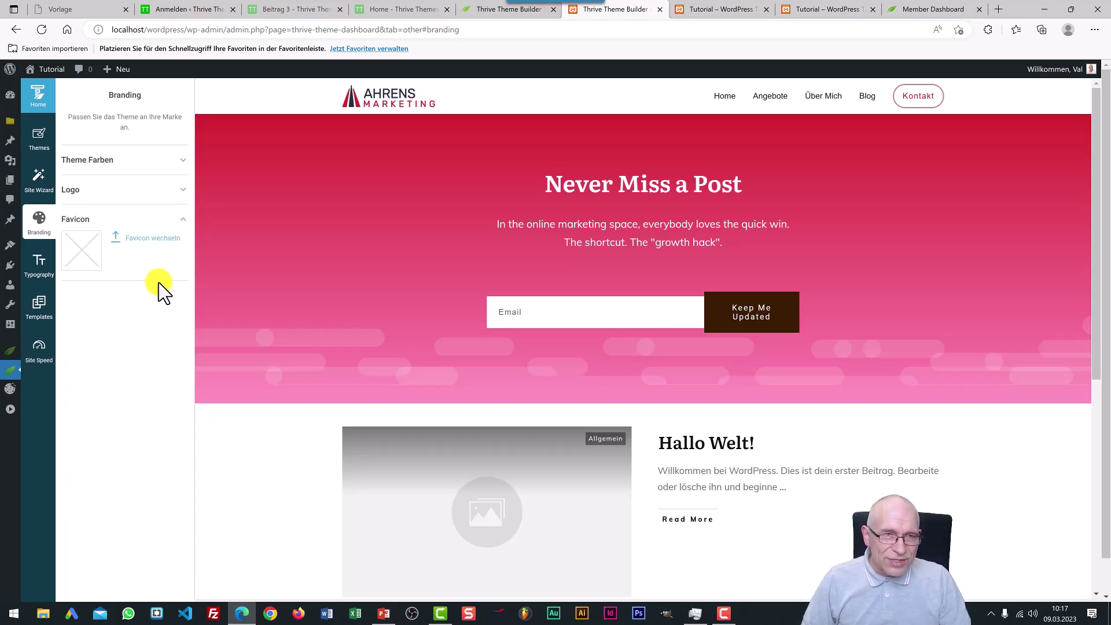
pyautogui.click(153, 250)
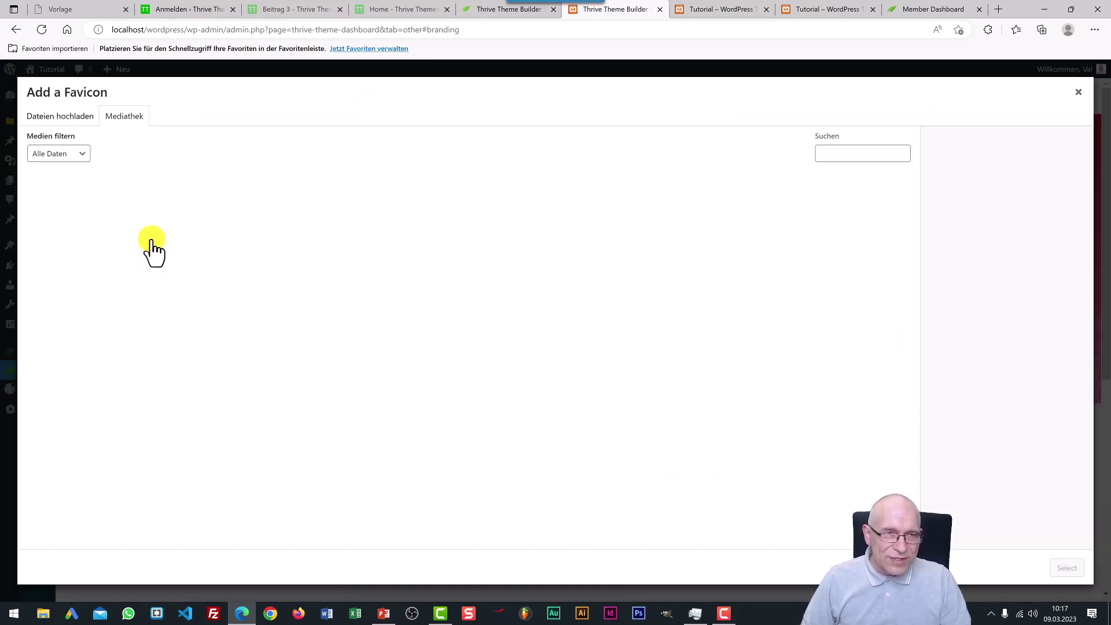
pyautogui.click(74, 135)
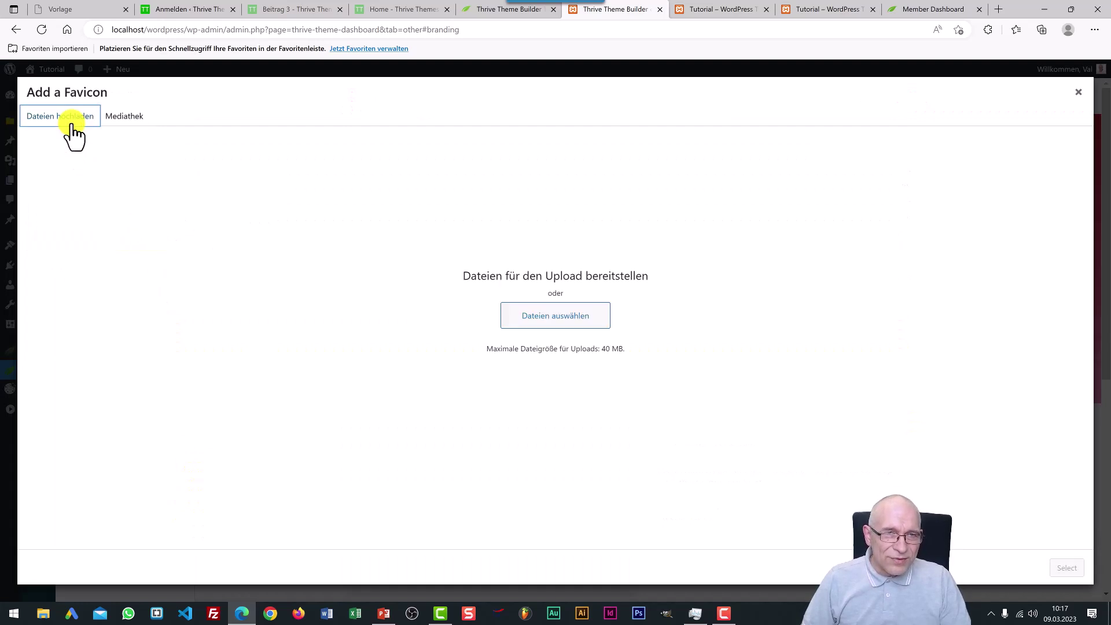
pyautogui.click(538, 330)
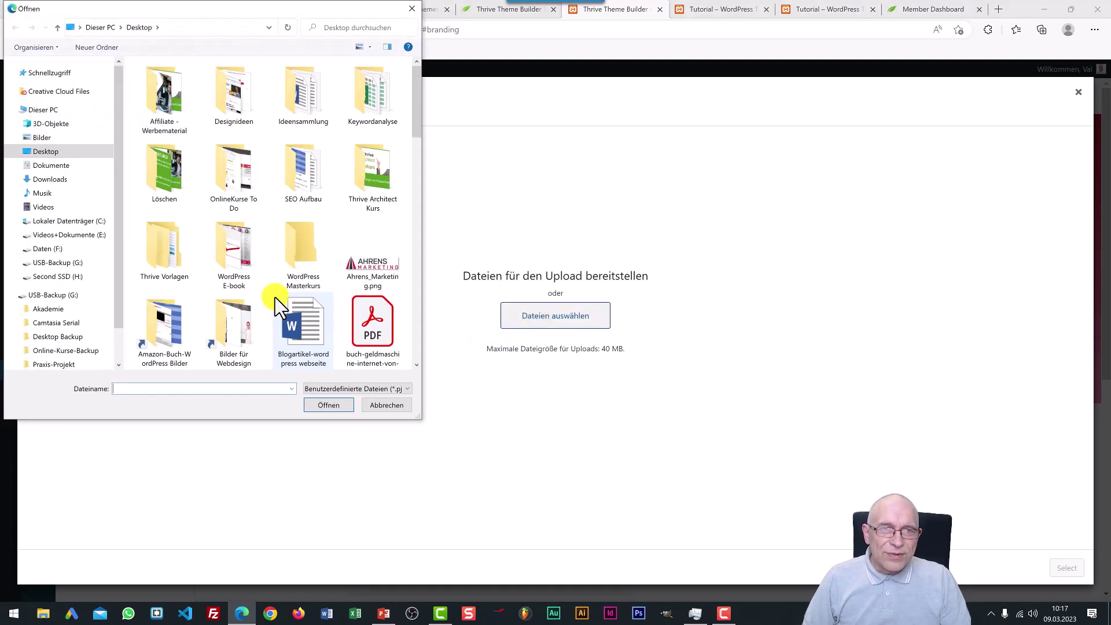
pyautogui.scroll(-1, 323, 219)
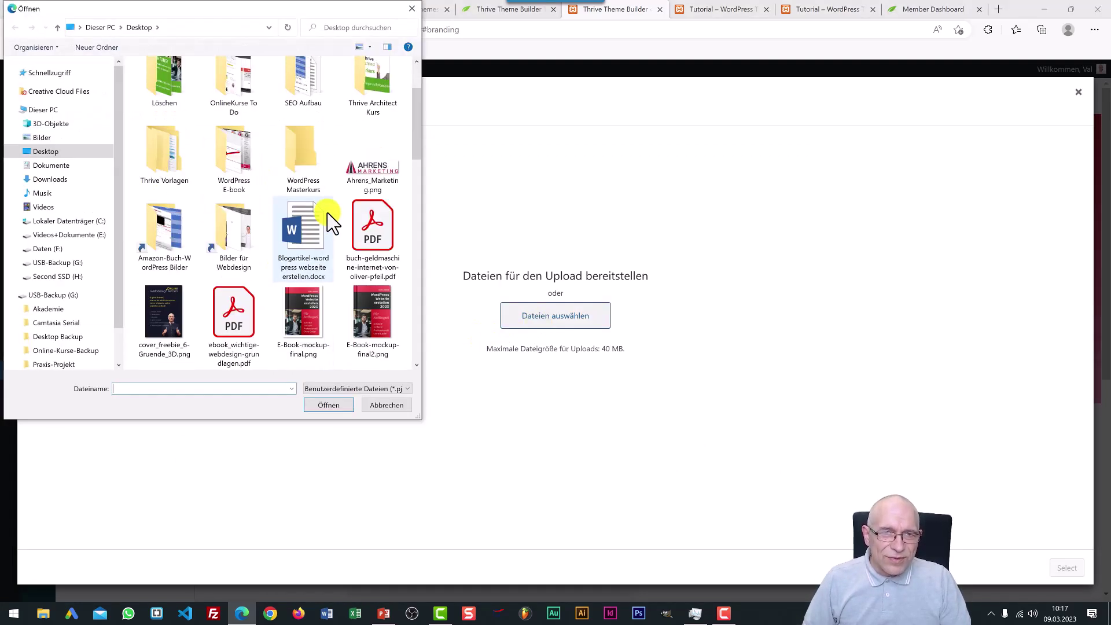
pyautogui.scroll(-2, 330, 223)
pyautogui.scroll(-2, 333, 222)
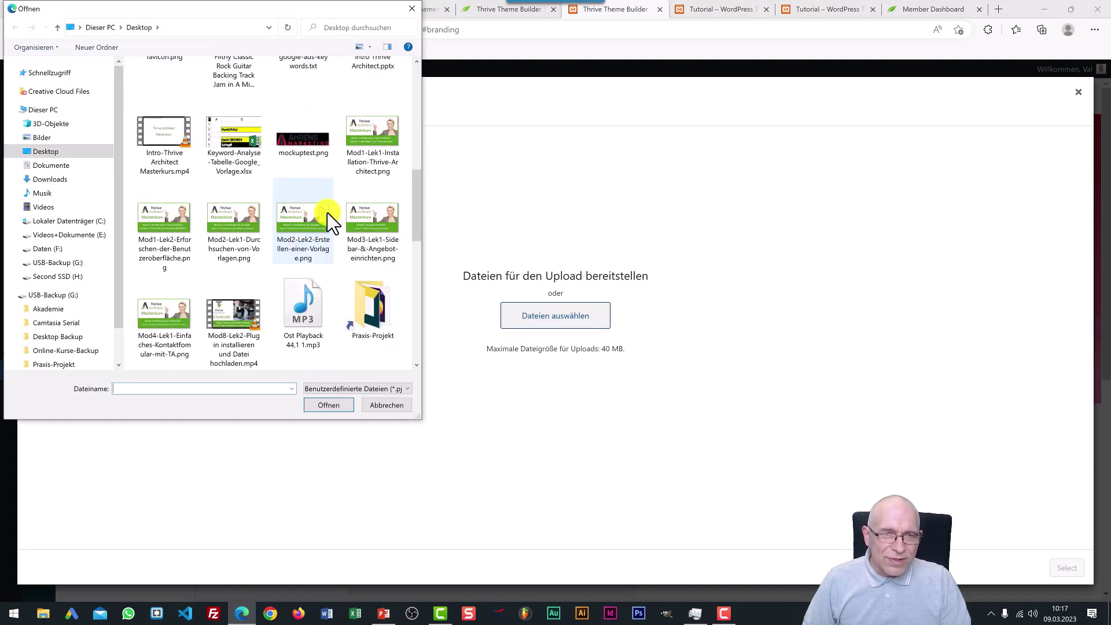
pyautogui.scroll(-2, 333, 222)
pyautogui.scroll(-2, 332, 221)
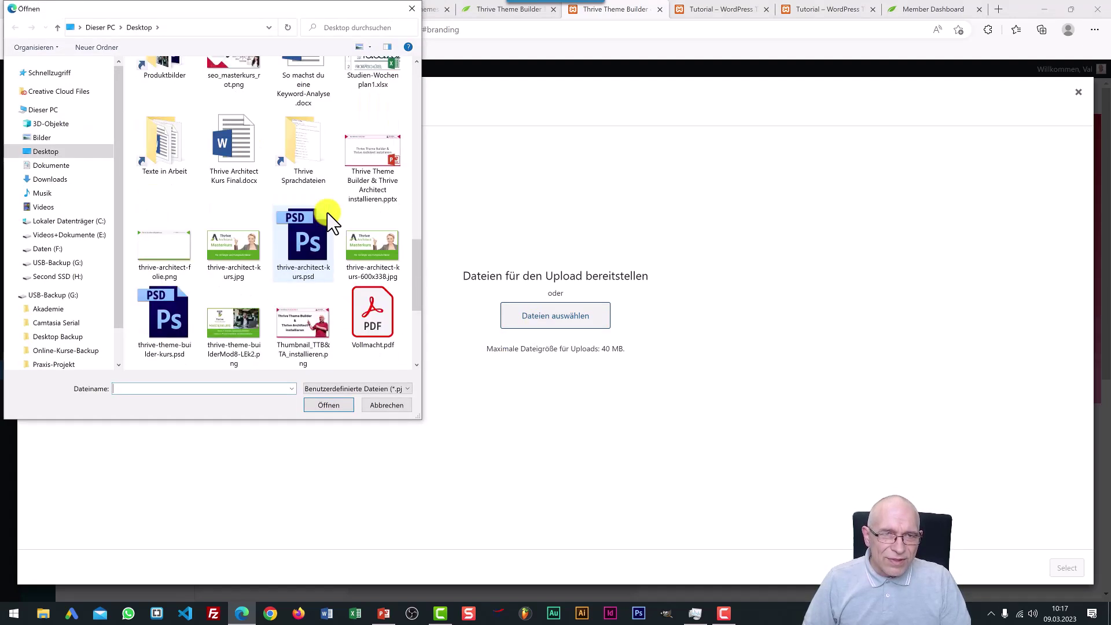
pyautogui.scroll(-2, 333, 221)
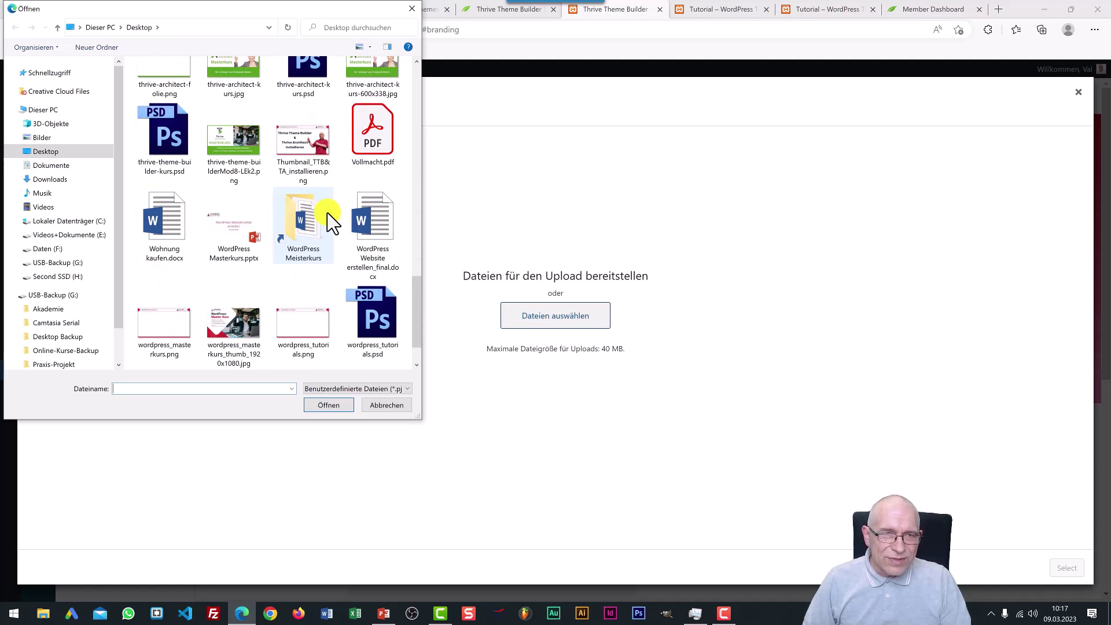
pyautogui.scroll(-1, 333, 222)
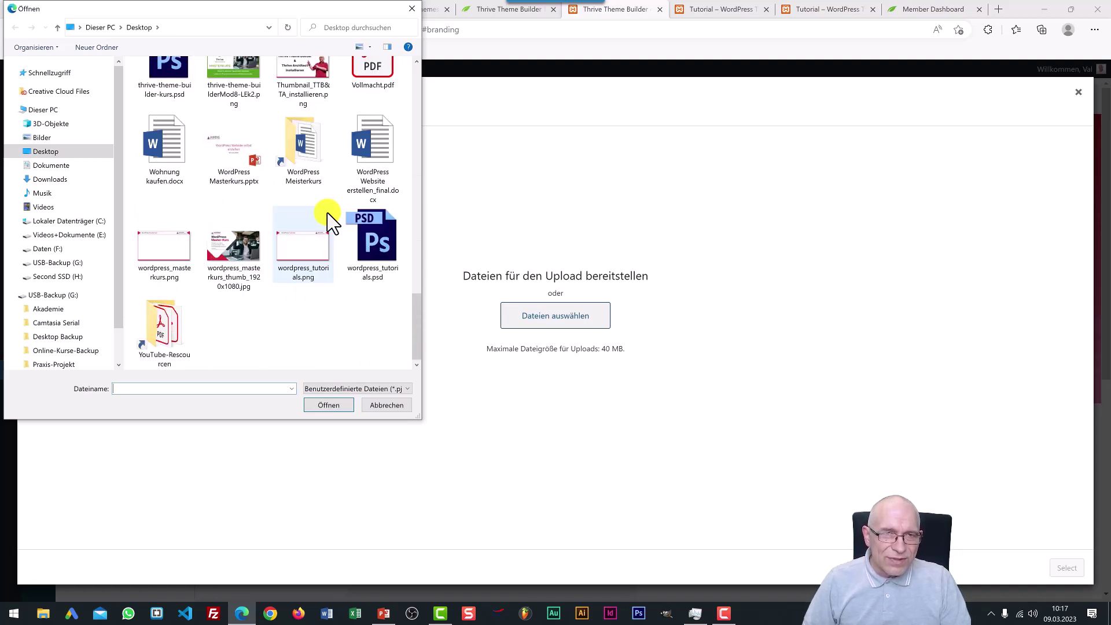
pyautogui.scroll(10, 333, 221)
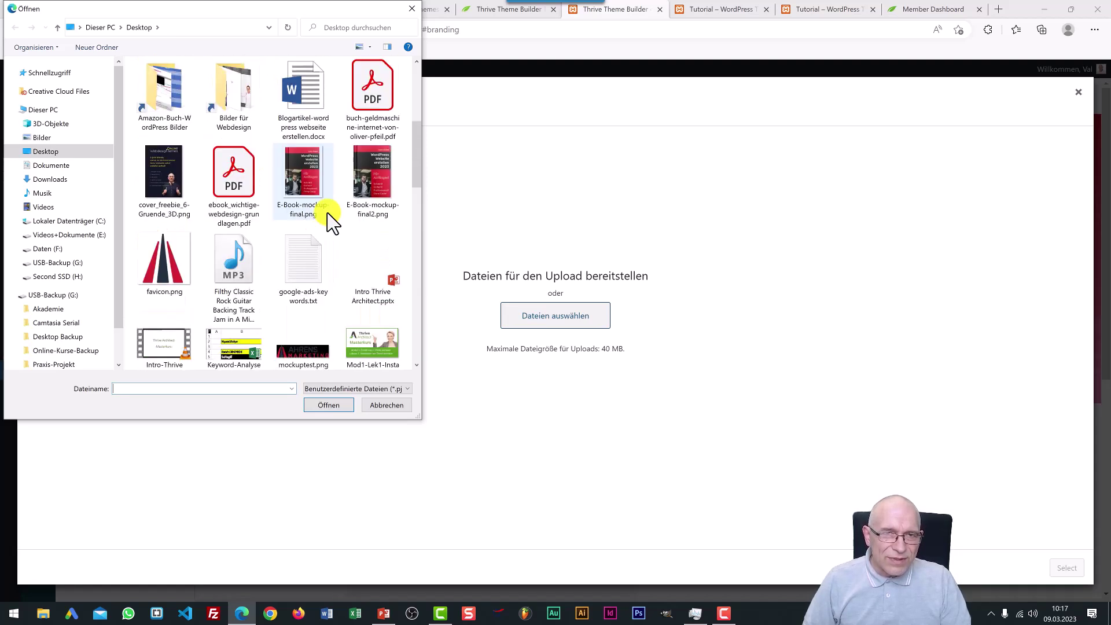
pyautogui.click(164, 262)
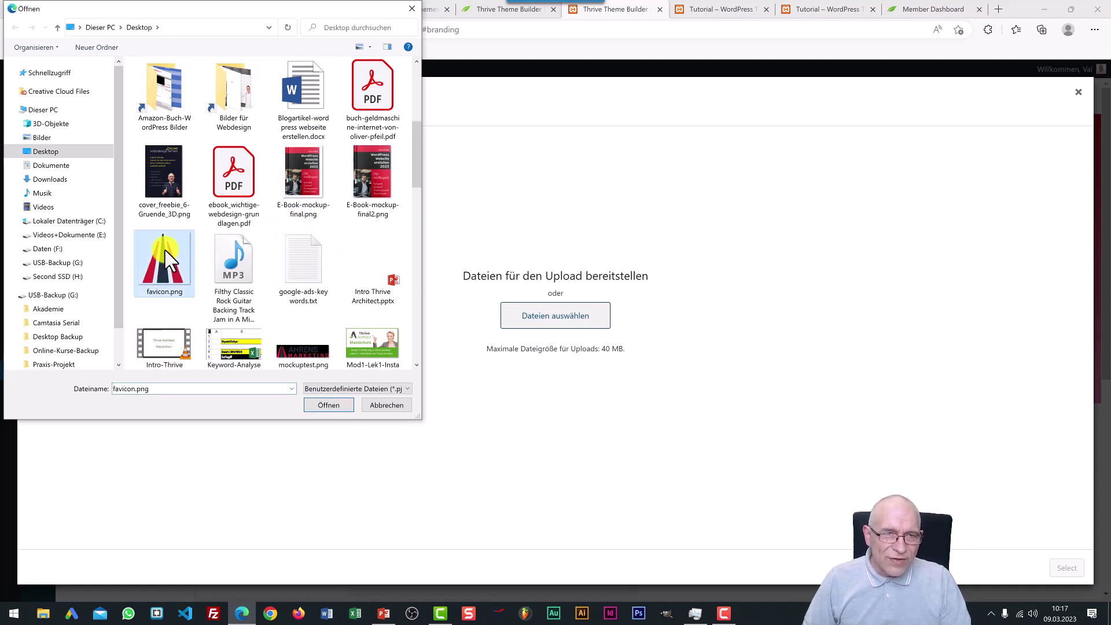
pyautogui.click(329, 405)
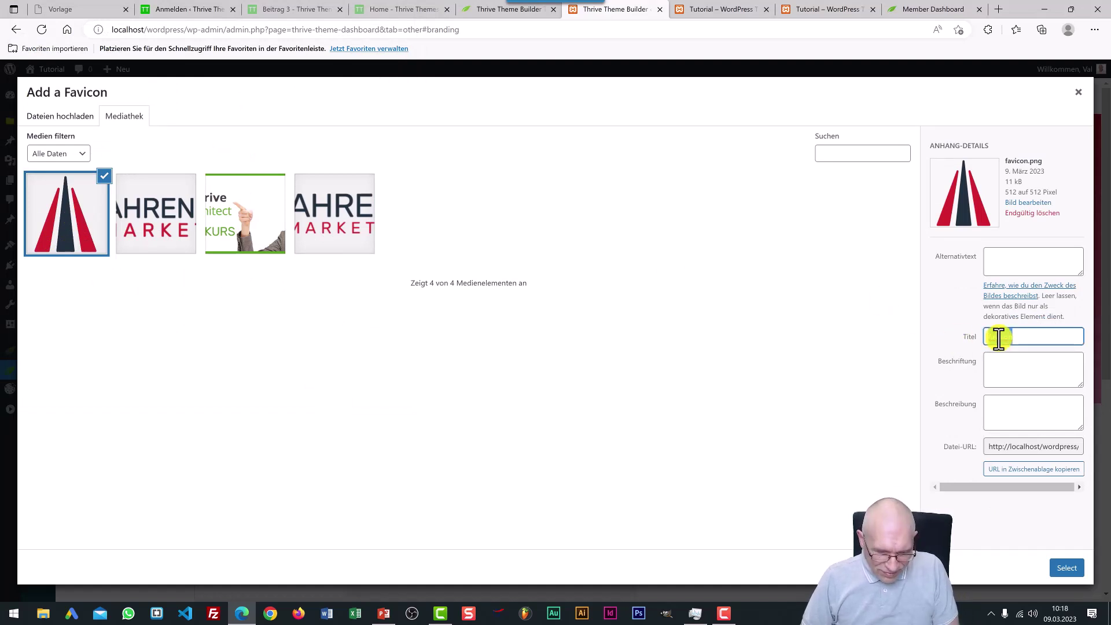
# Step: Set the alternative text of the uploaded favicon.png image to "favicon"
pyautogui.click(1009, 255)
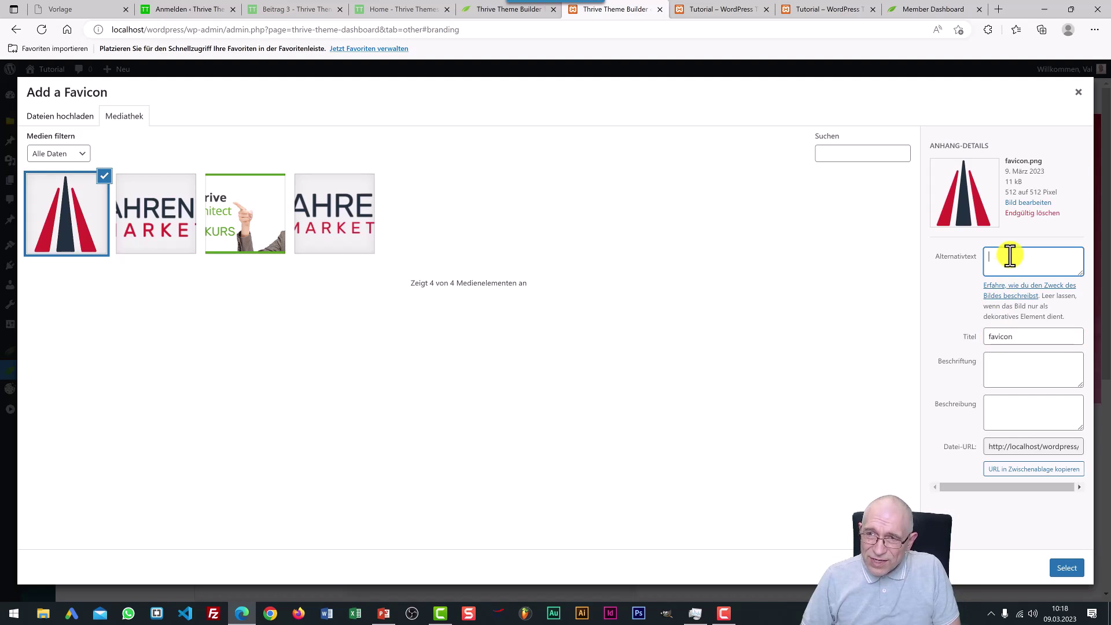
pyautogui.write('favicon')
pyautogui.click(1036, 338)
pyautogui.click(1028, 361)
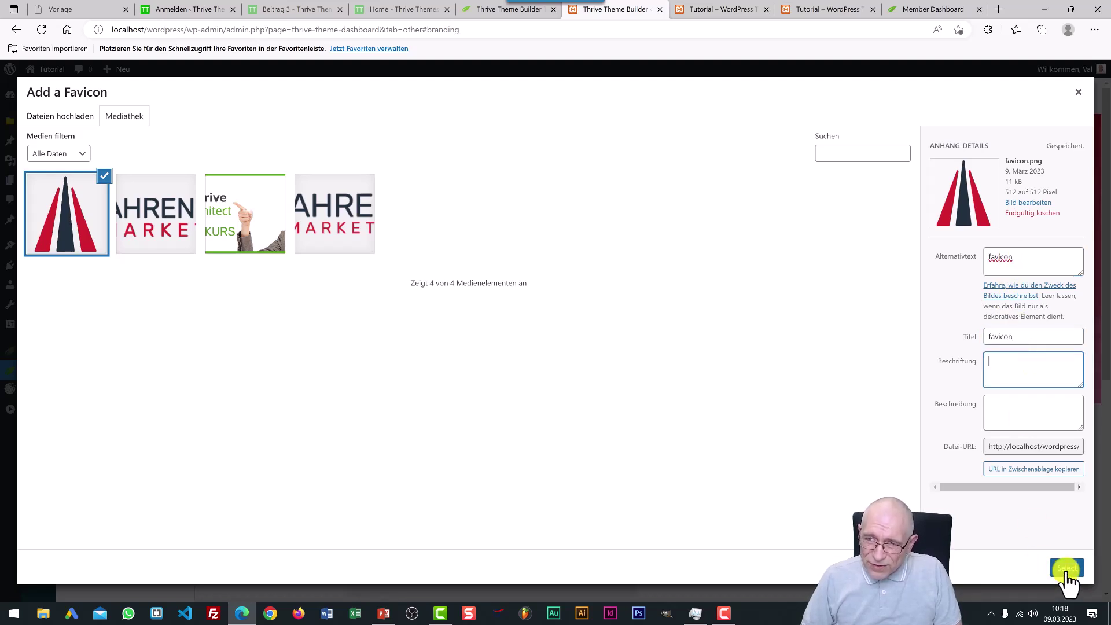